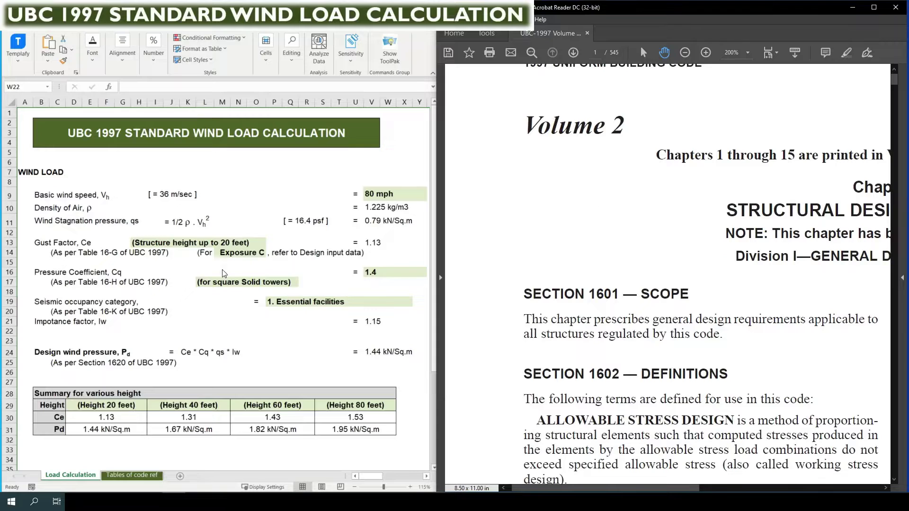
- In the spreadsheet, select the 80 mph basic wind speed and inspect the 16.4 psf formula
{"action": "left_click", "coordinate": [258, 197]}
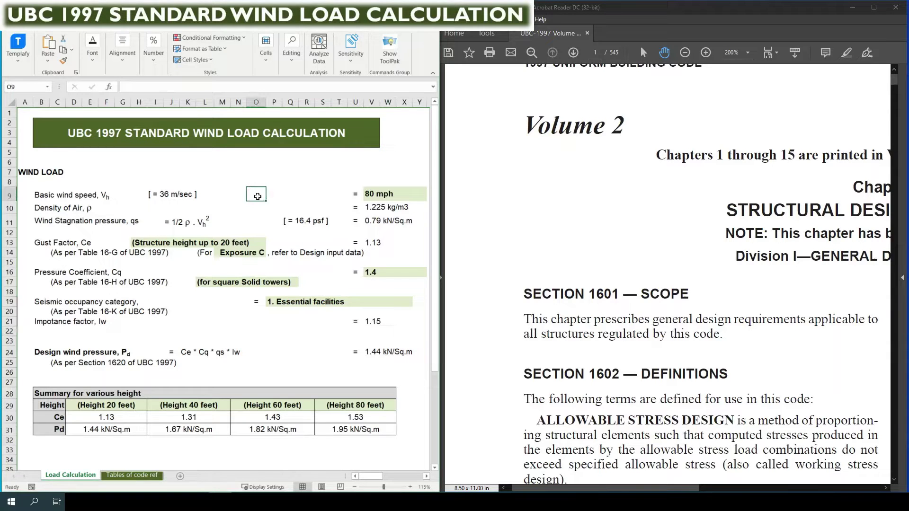
{"action": "left_click", "coordinate": [207, 178]}
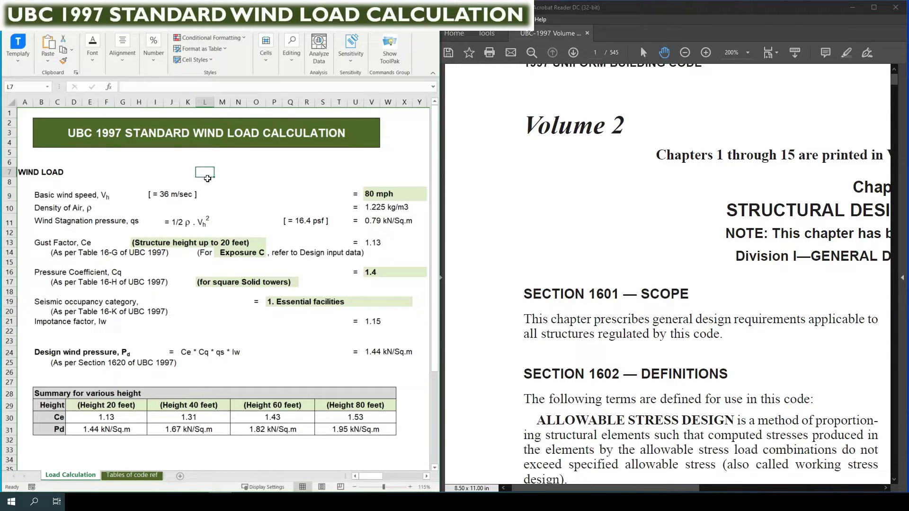
{"action": "left_click", "coordinate": [238, 199]}
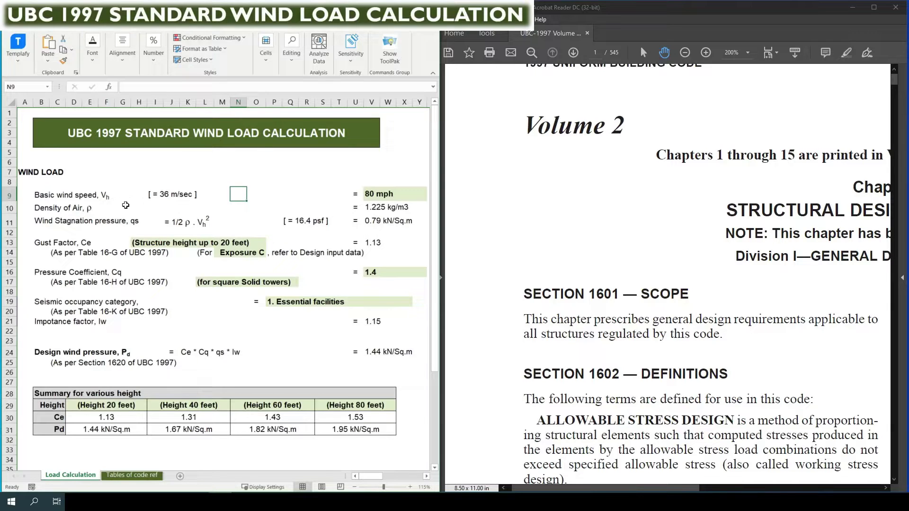
{"action": "left_click", "coordinate": [124, 182]}
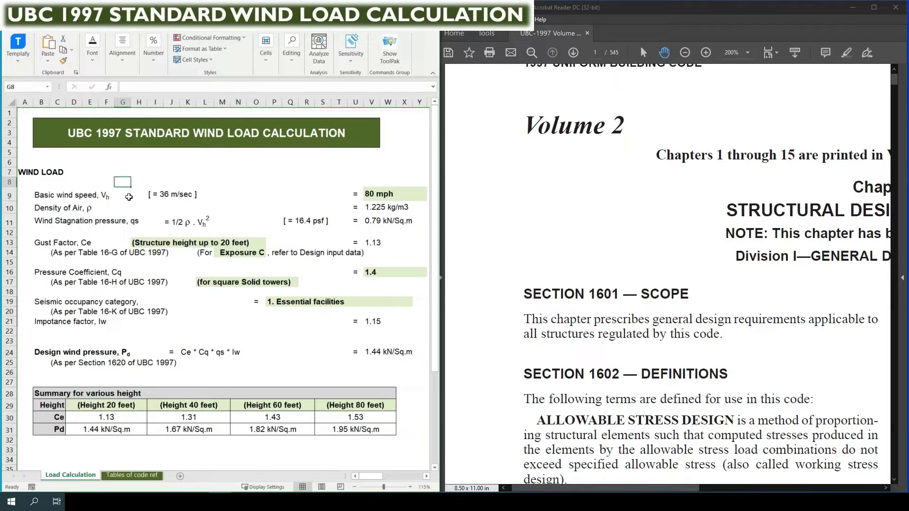
{"action": "left_click", "coordinate": [373, 195]}
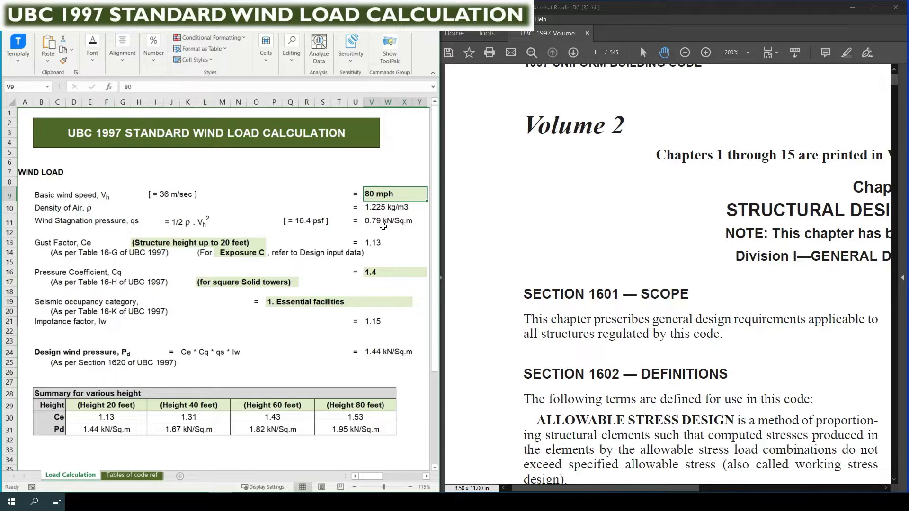
{"action": "left_click", "coordinate": [88, 232]}
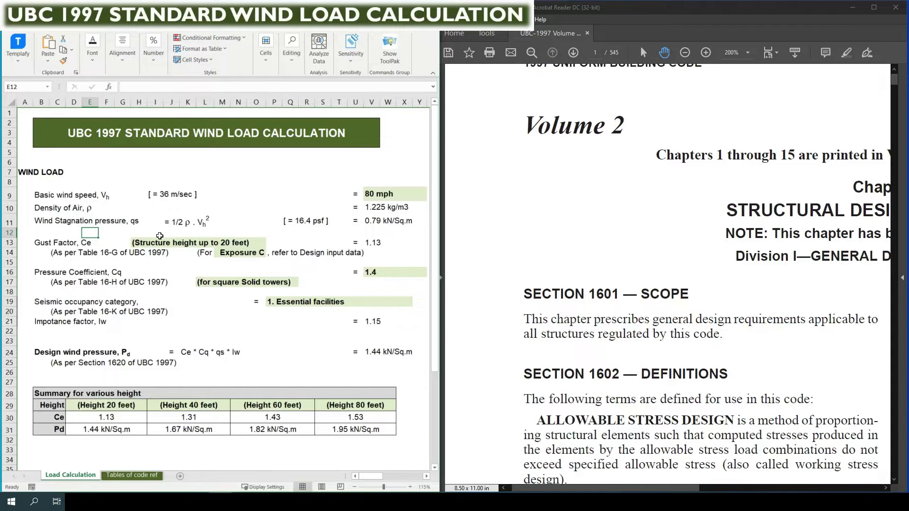
{"action": "left_click", "coordinate": [262, 222]}
{"action": "left_click", "coordinate": [291, 224]}
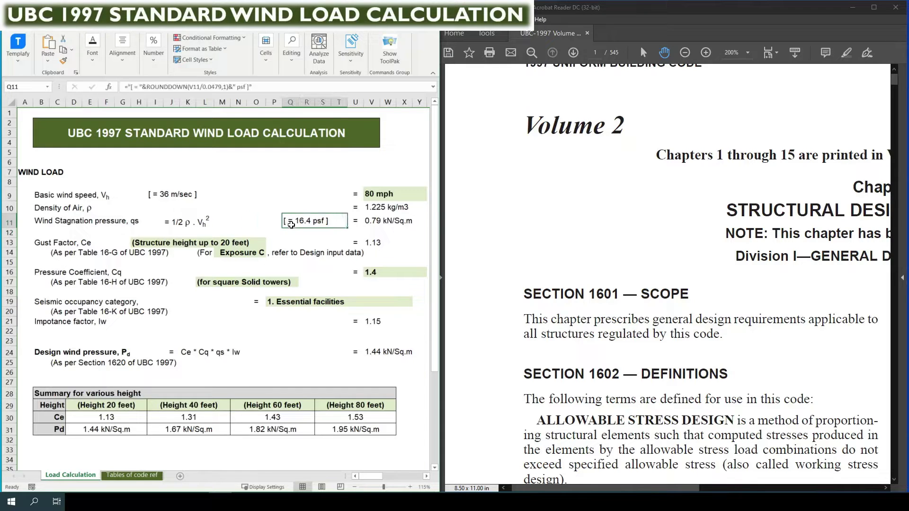
- In the code PDF, jump to page 28 and frame Table 16-F's pressure columns
{"action": "left_click", "coordinate": [600, 224]}
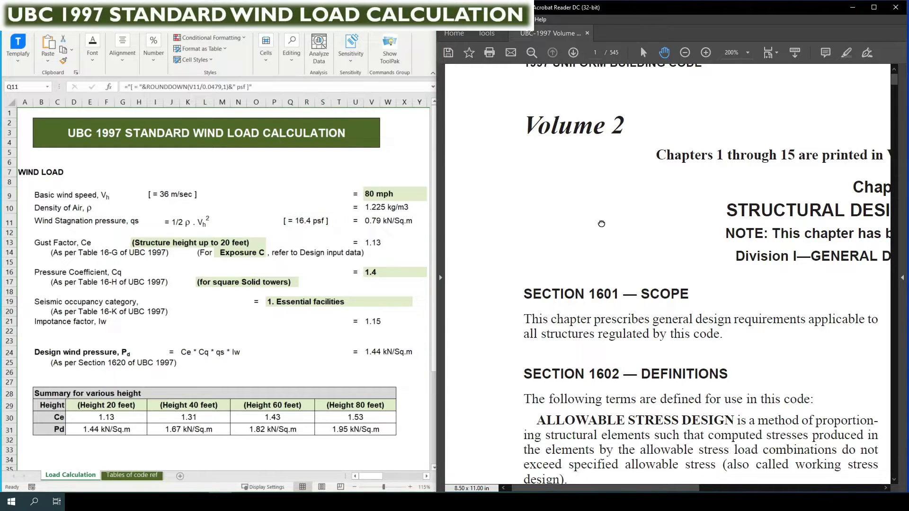
{"action": "left_click", "coordinate": [595, 52]}
{"action": "type", "text": "28"}
{"action": "key", "text": "Return"}
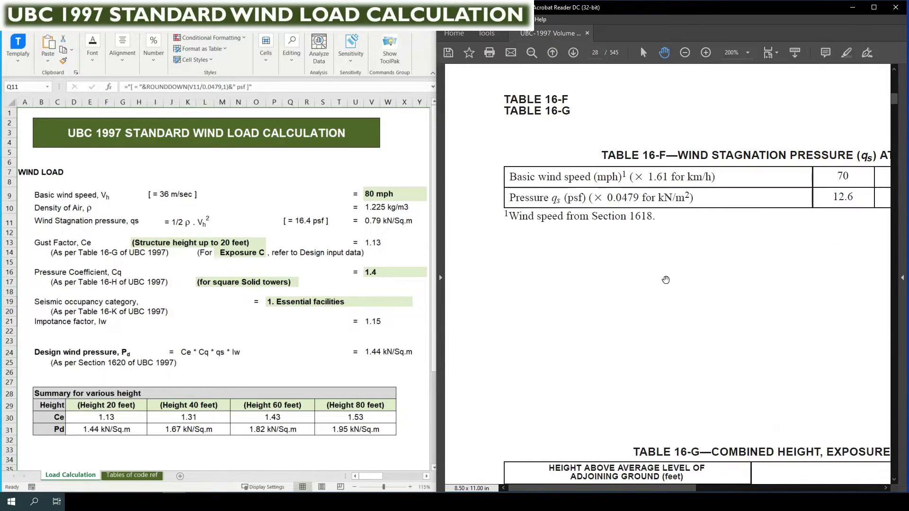
{"action": "left_click_drag", "start_coordinate": [689, 269], "coordinate": [637, 302]}
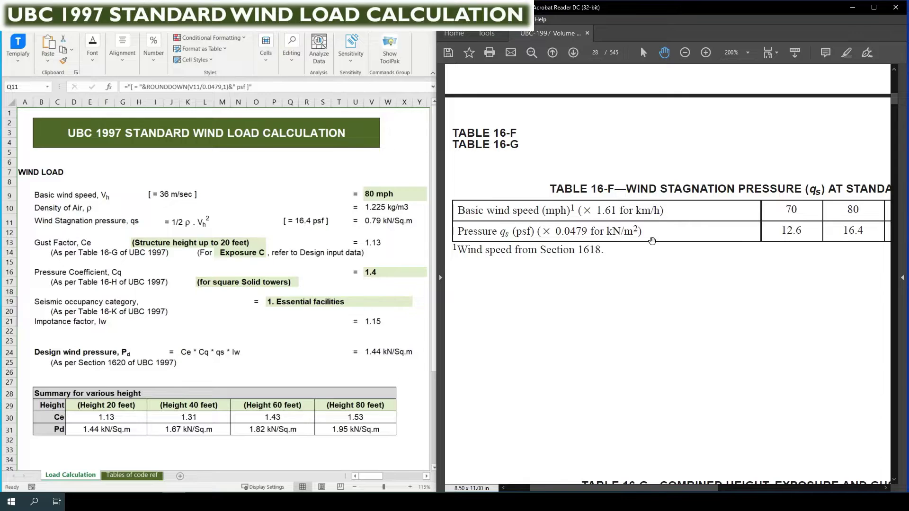
{"action": "scroll", "coordinate": [649, 242], "scroll_direction": "down", "scroll_amount": 3}
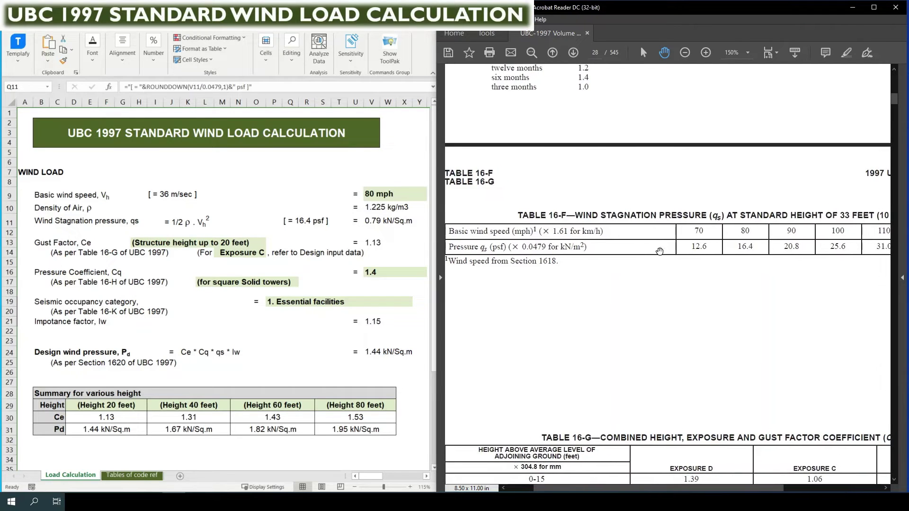
{"action": "left_click_drag", "start_coordinate": [677, 252], "coordinate": [731, 251]}
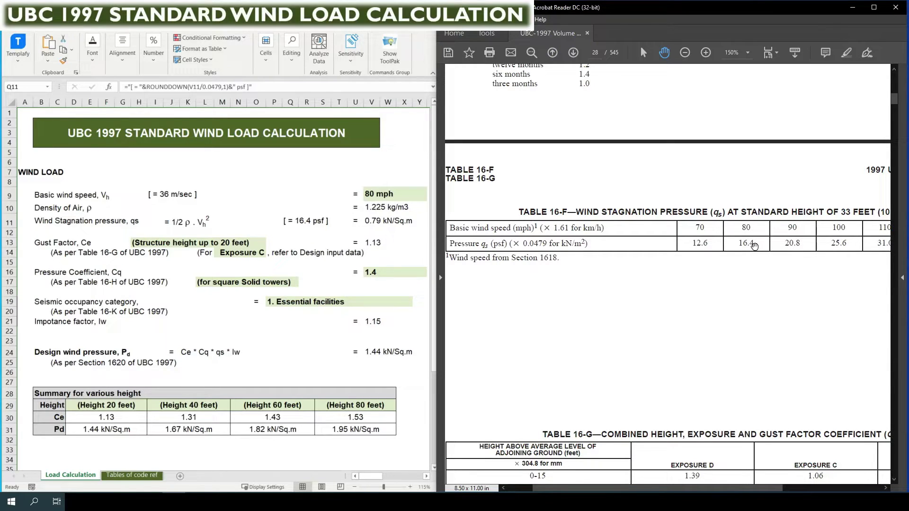
{"action": "left_click", "coordinate": [300, 221]}
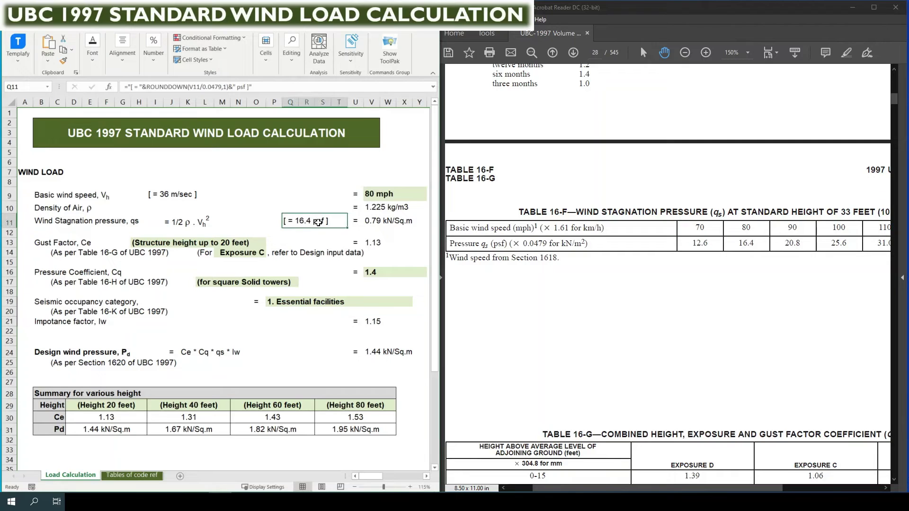
{"action": "double_click", "coordinate": [317, 222]}
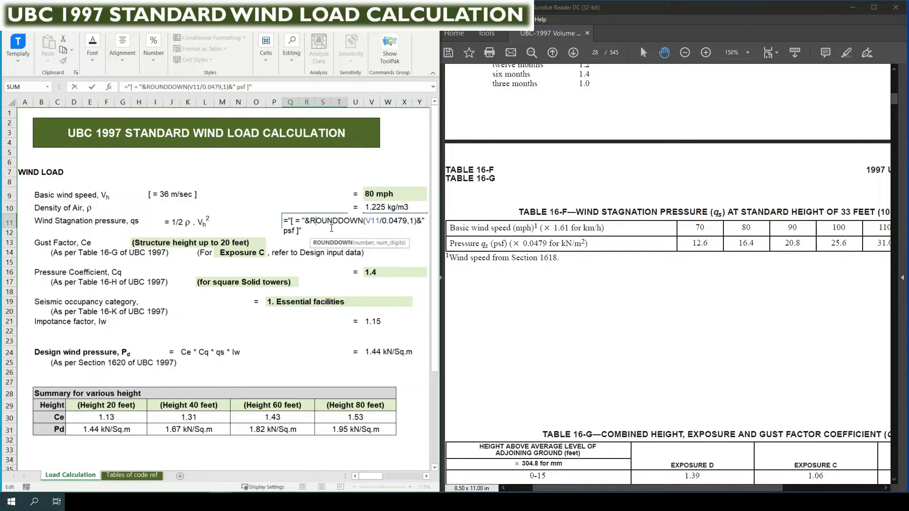
{"action": "key", "text": "Escape"}
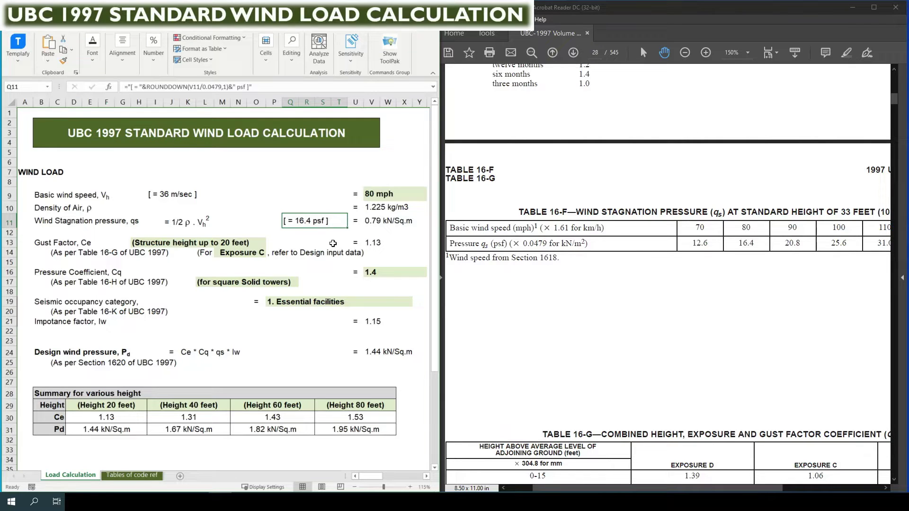
{"action": "key", "text": "Right"}
{"action": "key", "text": "Right"}
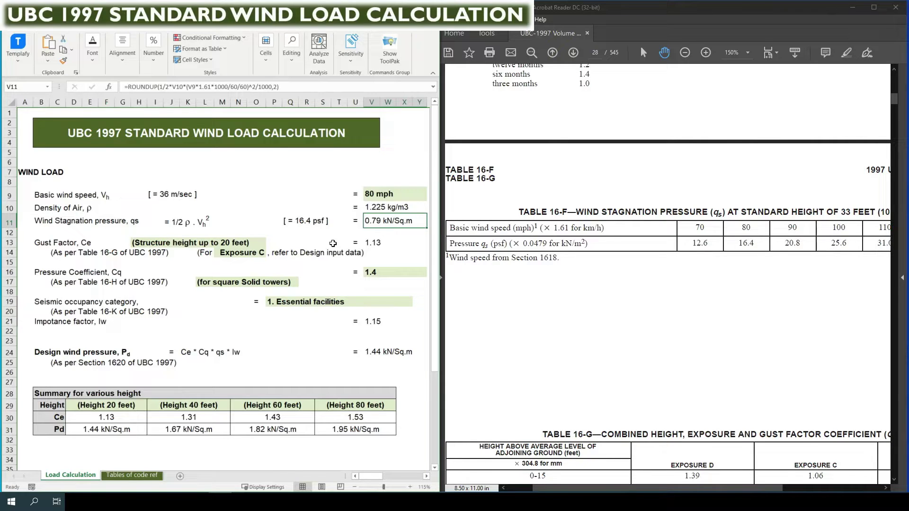
{"action": "left_click", "coordinate": [539, 253]}
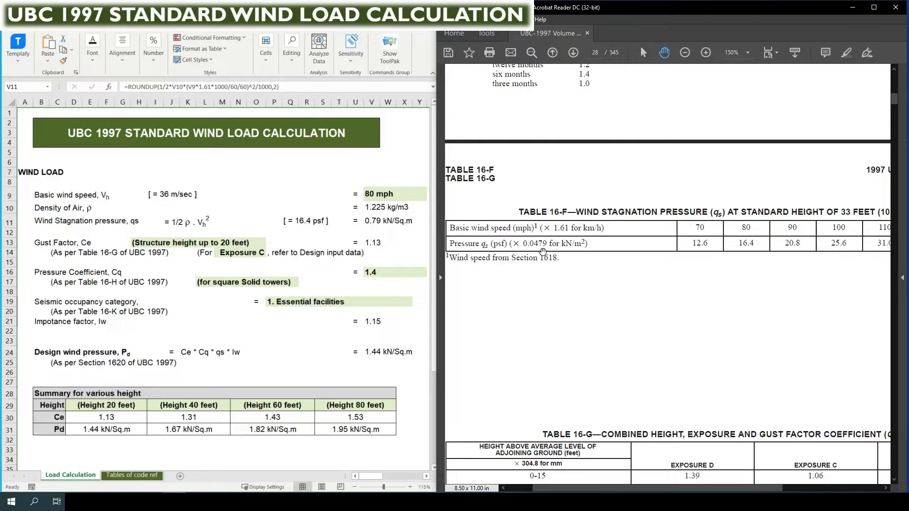
{"action": "key", "text": "alt+Tab"}
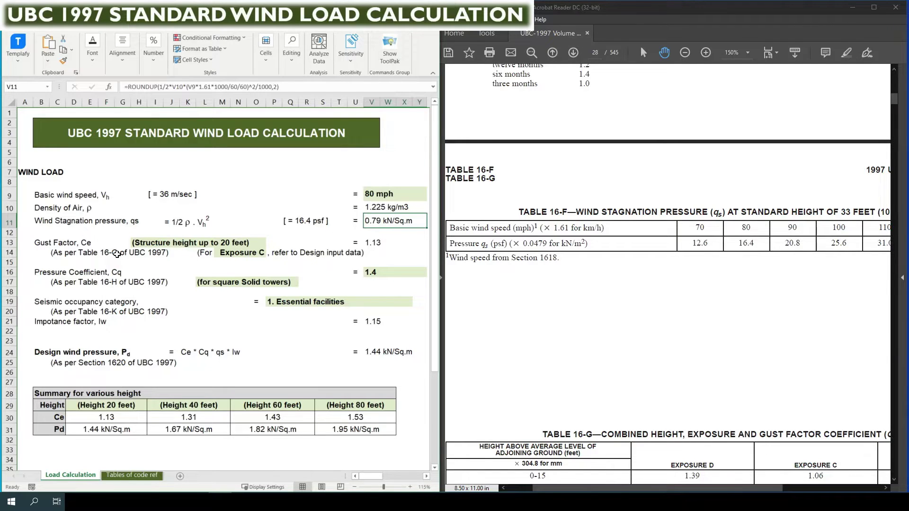
- Search the PDF for EXPOSURE D and bring Table 16-G higher into view
{"action": "left_click", "coordinate": [69, 244]}
{"action": "left_click", "coordinate": [102, 272]}
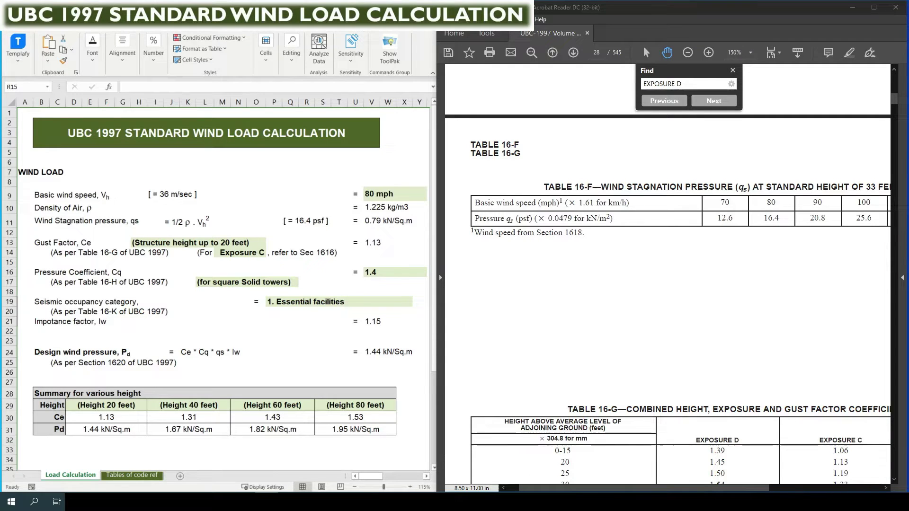
{"action": "left_click_drag", "start_coordinate": [637, 424], "coordinate": [623, 358]}
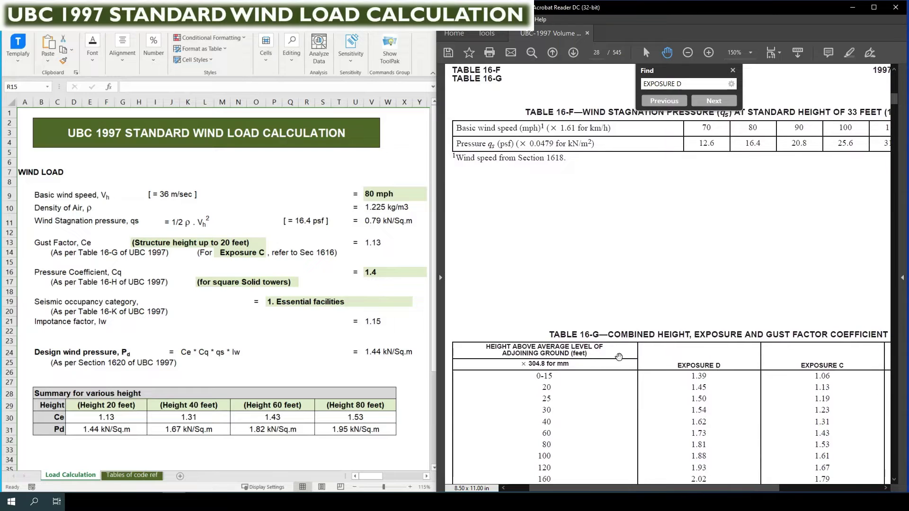
{"action": "scroll", "coordinate": [620, 391], "scroll_direction": "down", "scroll_amount": 3}
{"action": "scroll", "coordinate": [634, 391], "scroll_direction": "down", "scroll_amount": 2}
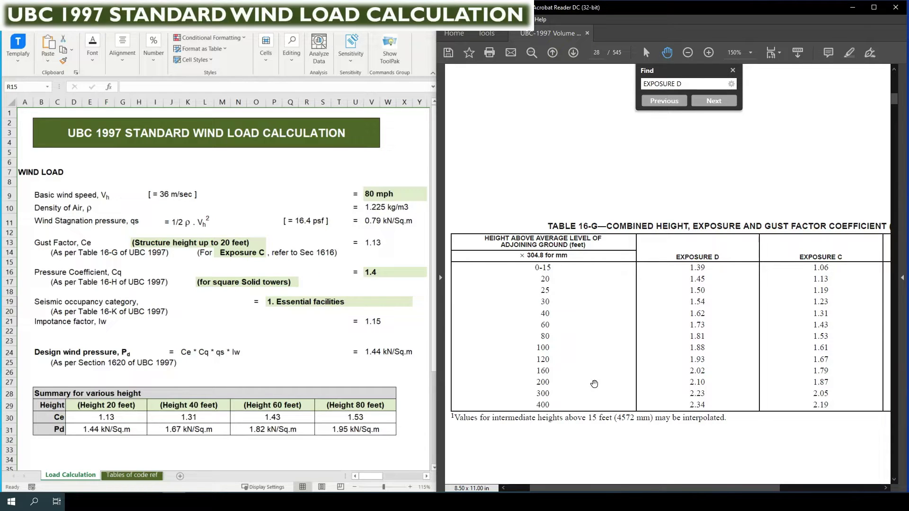
- Pan across Table 16-G to show the Exposure D, C and B coefficient columns
{"action": "left_click_drag", "start_coordinate": [606, 382], "coordinate": [599, 376]}
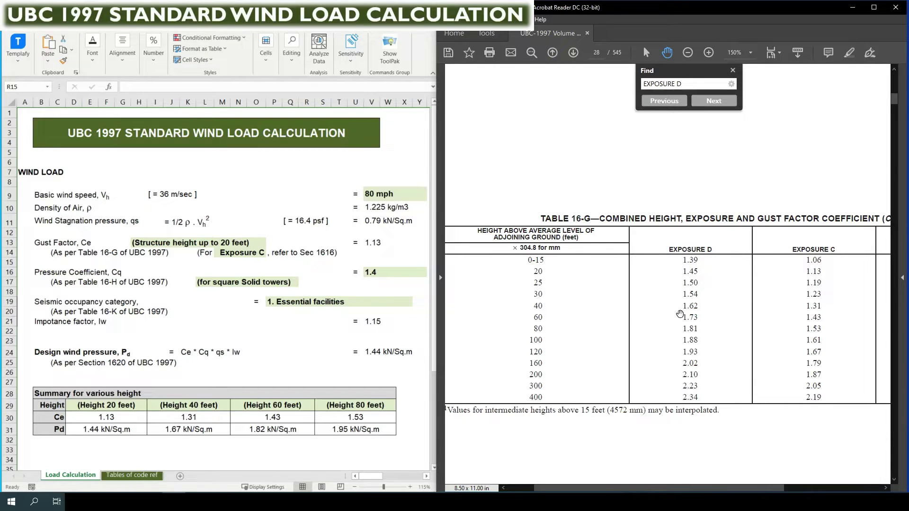
{"action": "left_click_drag", "start_coordinate": [679, 314], "coordinate": [580, 303]}
{"action": "left_click_drag", "start_coordinate": [662, 327], "coordinate": [596, 345]}
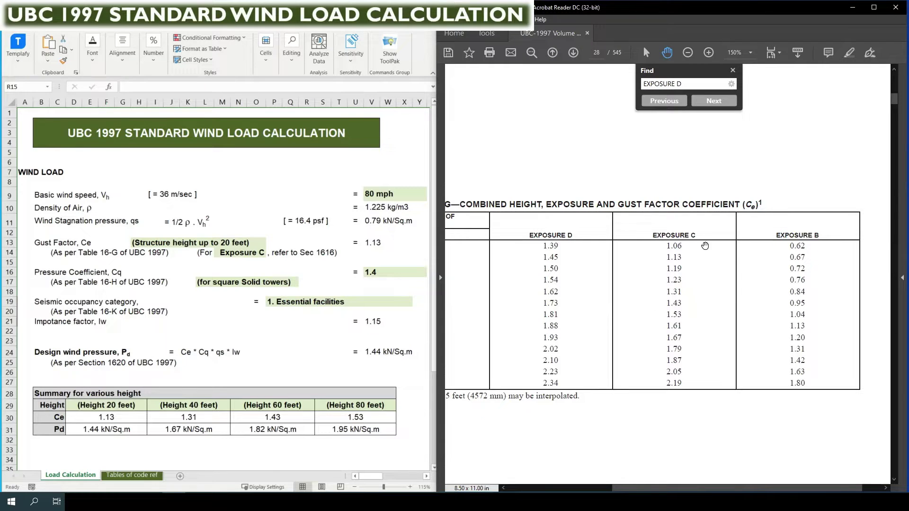
{"action": "left_click_drag", "start_coordinate": [545, 247], "coordinate": [576, 253]}
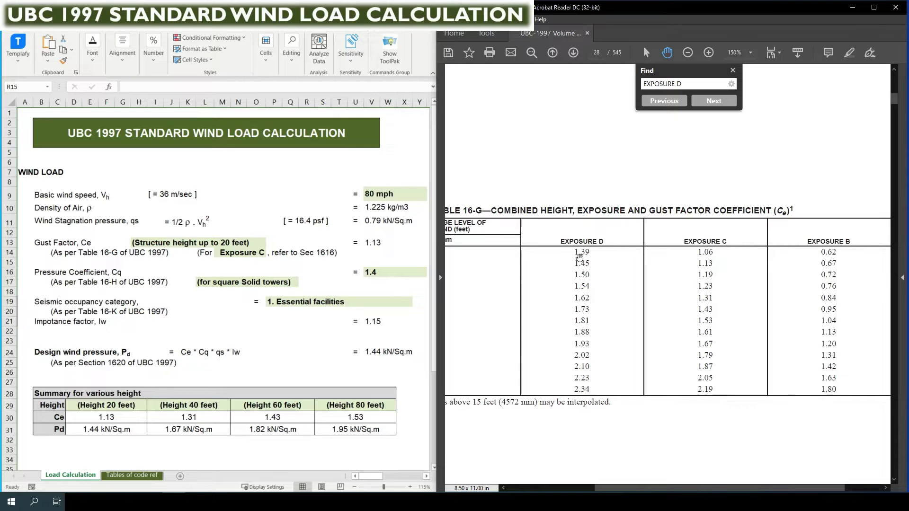
{"action": "left_click", "coordinate": [280, 262]}
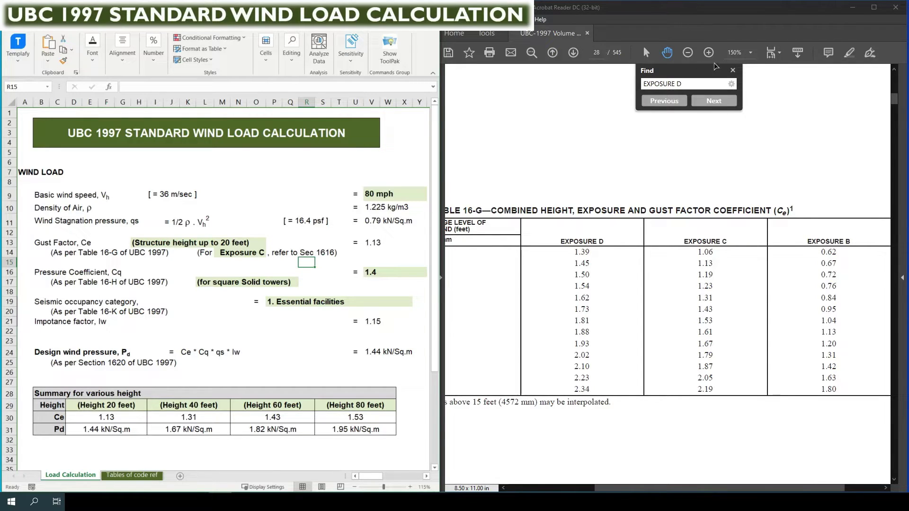
- Close the search panel and jump to page 7's Section 1616 definitions
{"action": "left_click", "coordinate": [741, 75]}
{"action": "left_click", "coordinate": [733, 70]}
{"action": "left_click", "coordinate": [595, 53]}
{"action": "type", "text": "7"}
{"action": "key", "text": "Return"}
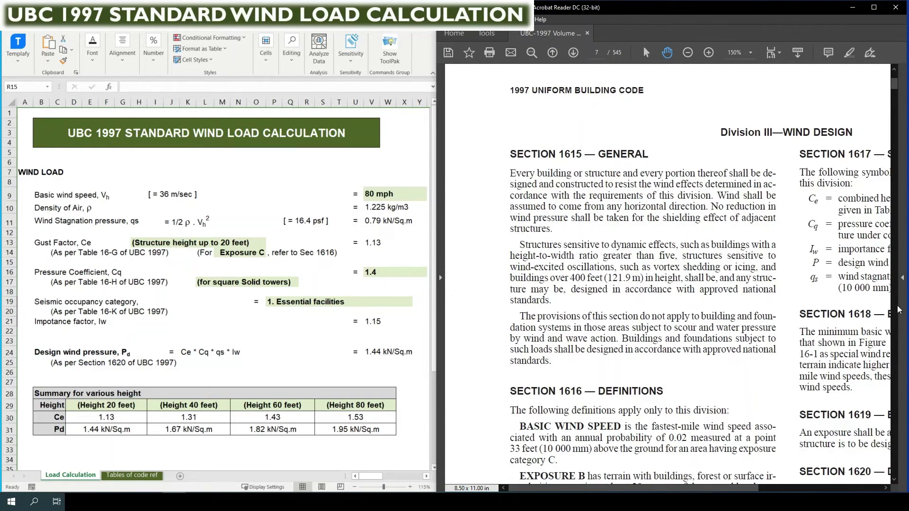
{"action": "scroll", "coordinate": [700, 275], "scroll_direction": "down", "scroll_amount": 5}
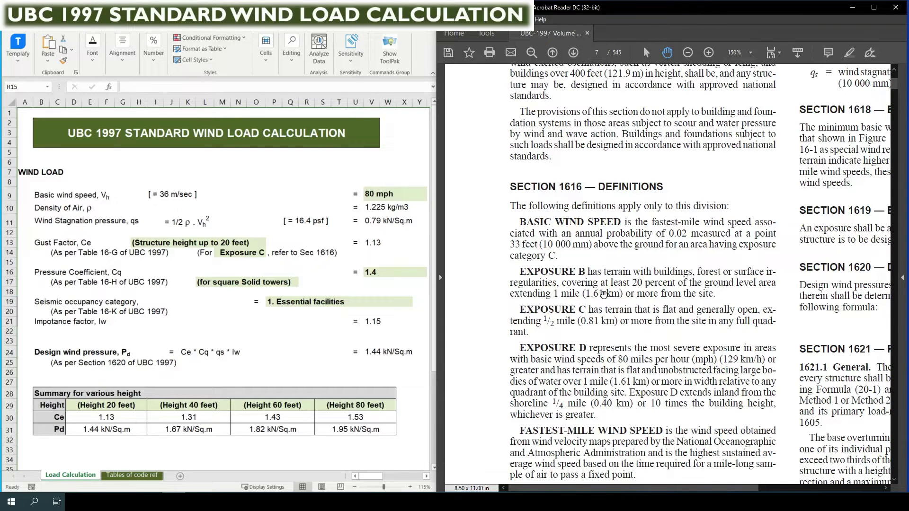
- Try Exposures B, C and D in M14, leaving Exposure D
{"action": "left_click", "coordinate": [303, 274]}
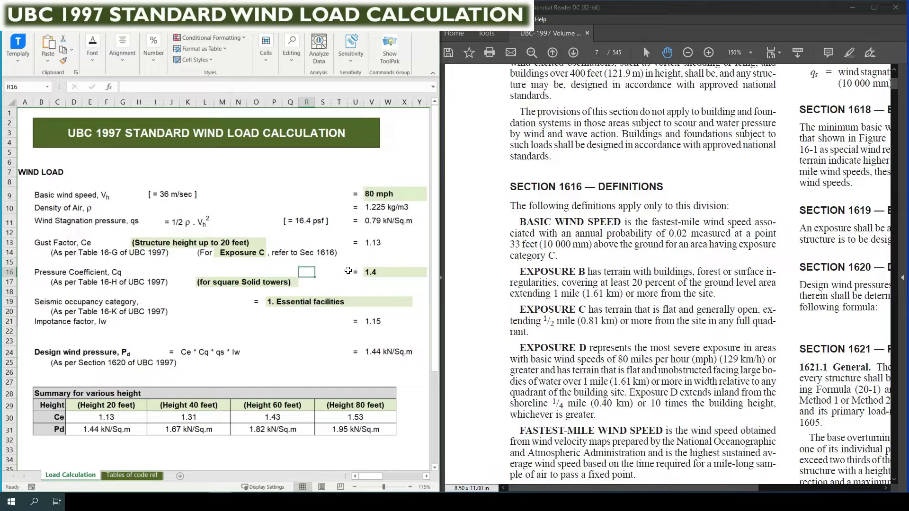
{"action": "left_click", "coordinate": [245, 254]}
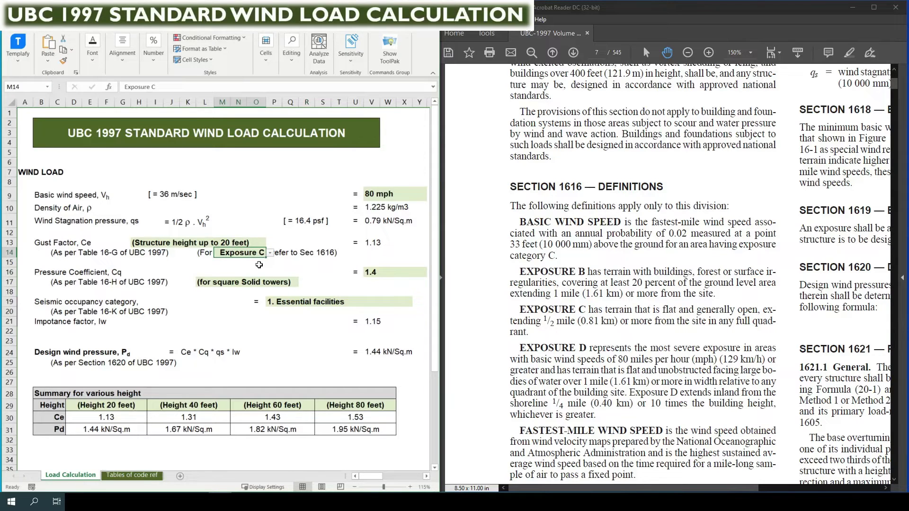
{"action": "left_click", "coordinate": [270, 255]}
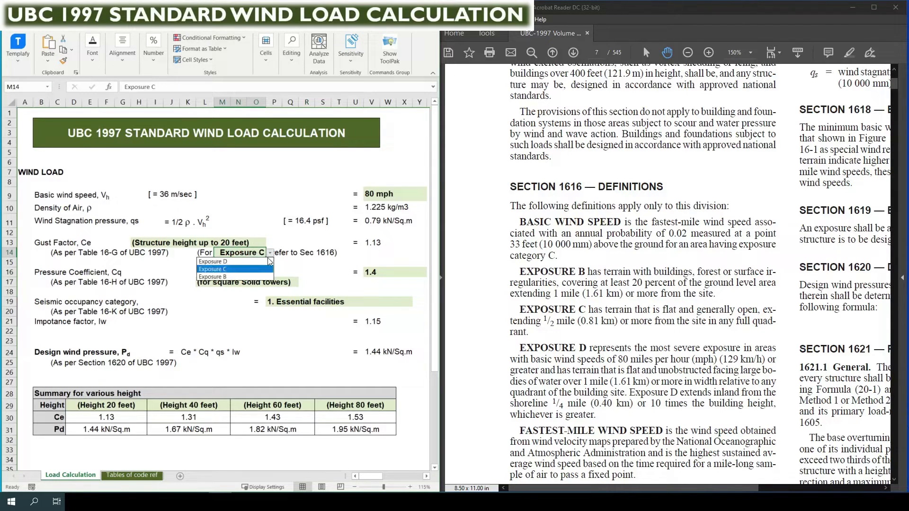
{"action": "left_click", "coordinate": [251, 268]}
{"action": "left_click", "coordinate": [271, 254]}
{"action": "left_click", "coordinate": [246, 276]}
{"action": "left_click", "coordinate": [270, 255]}
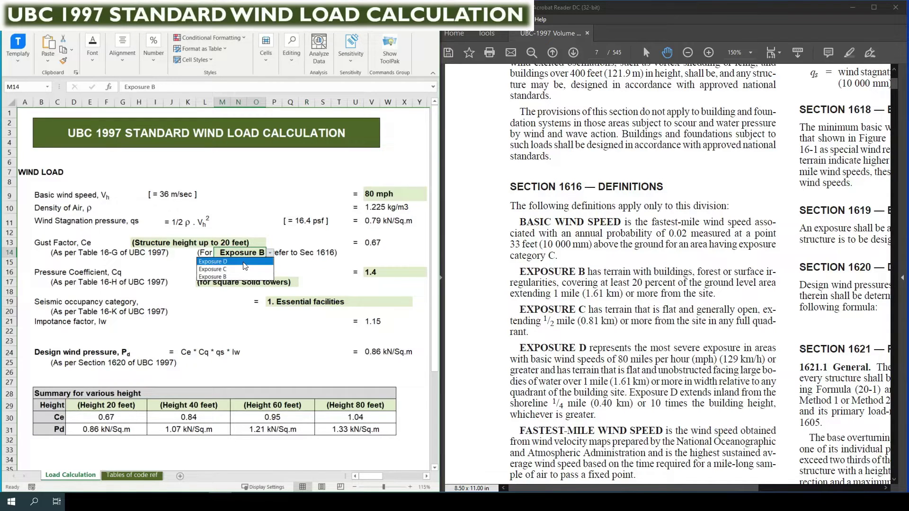
{"action": "left_click", "coordinate": [256, 262]}
{"action": "left_click", "coordinate": [271, 254]}
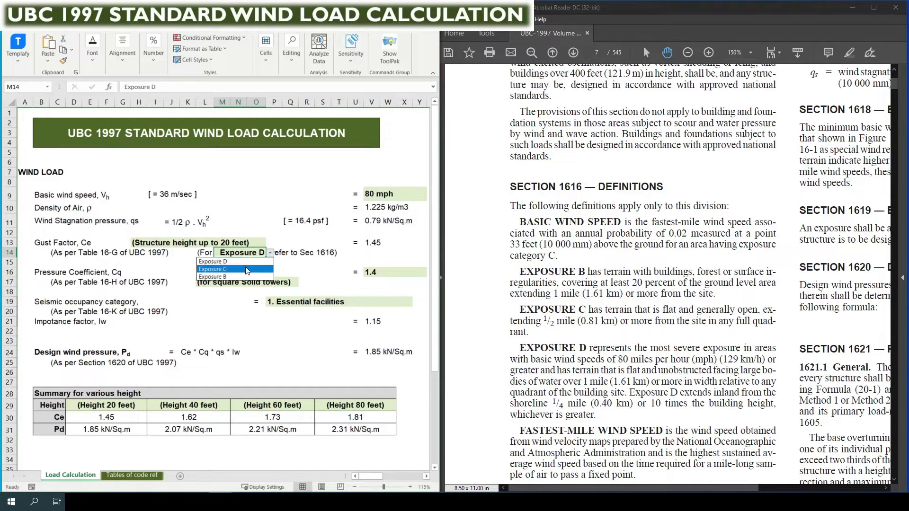
{"action": "left_click", "coordinate": [247, 269]}
{"action": "left_click", "coordinate": [271, 254]}
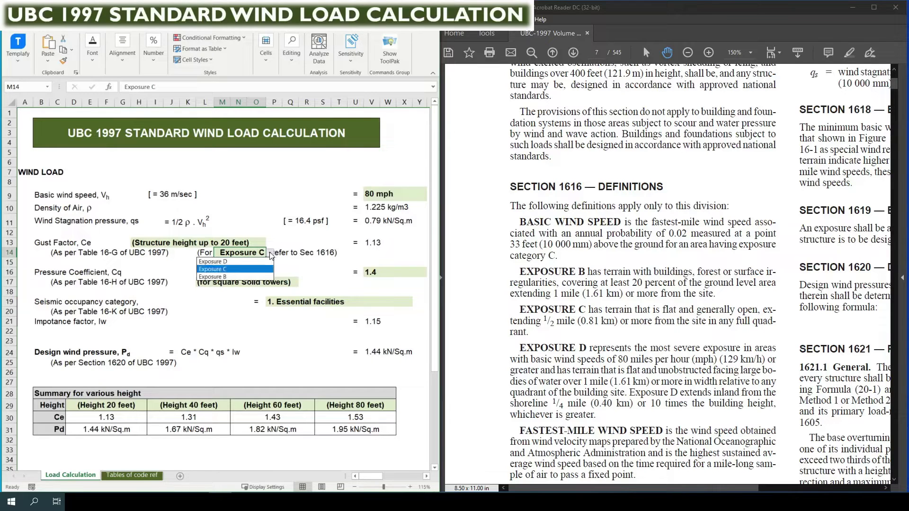
{"action": "left_click", "coordinate": [256, 261]}
{"action": "left_click", "coordinate": [288, 271]}
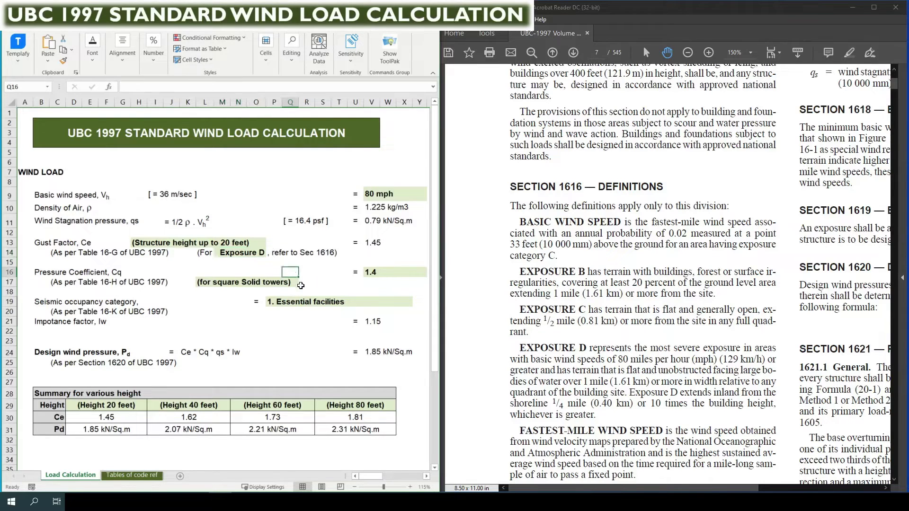
- Check the H13 height list, keeping 20 feet, and open the Tables of code ref sheet
{"action": "left_click", "coordinate": [166, 242]}
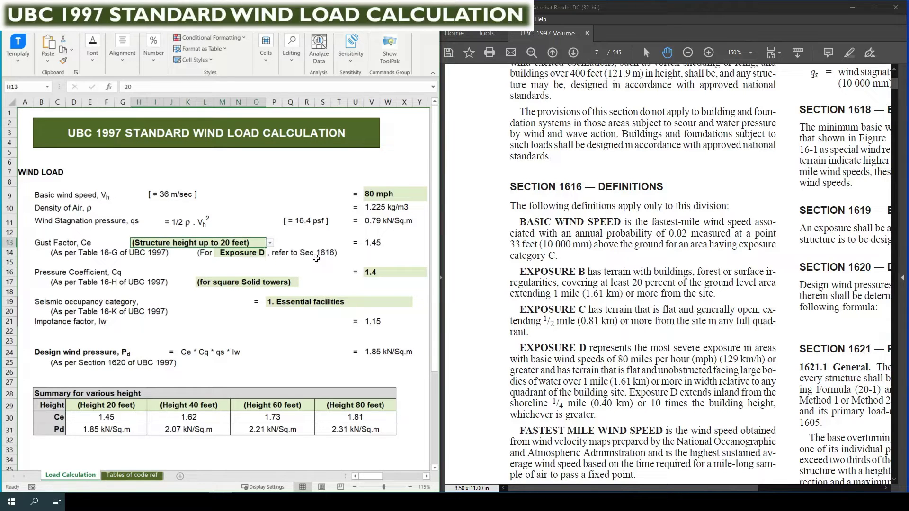
{"action": "left_click", "coordinate": [270, 243]}
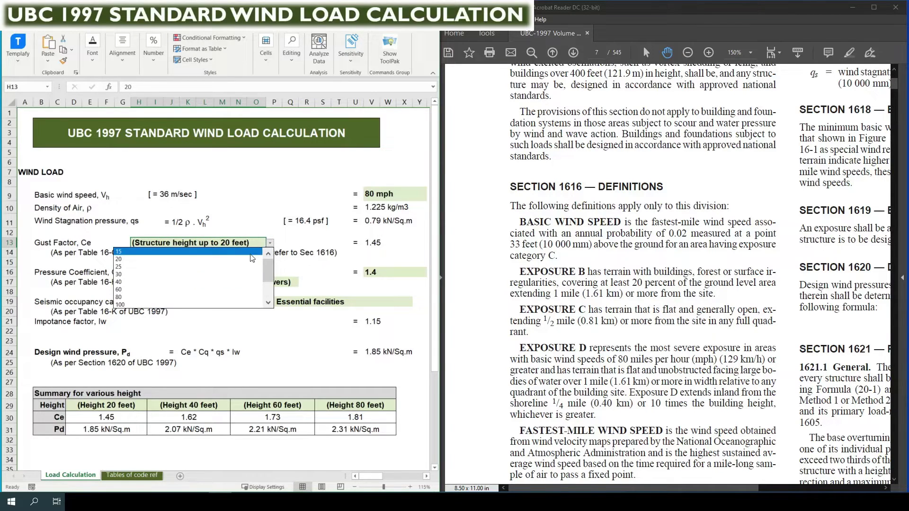
{"action": "left_click", "coordinate": [237, 259]}
{"action": "left_click", "coordinate": [274, 311]}
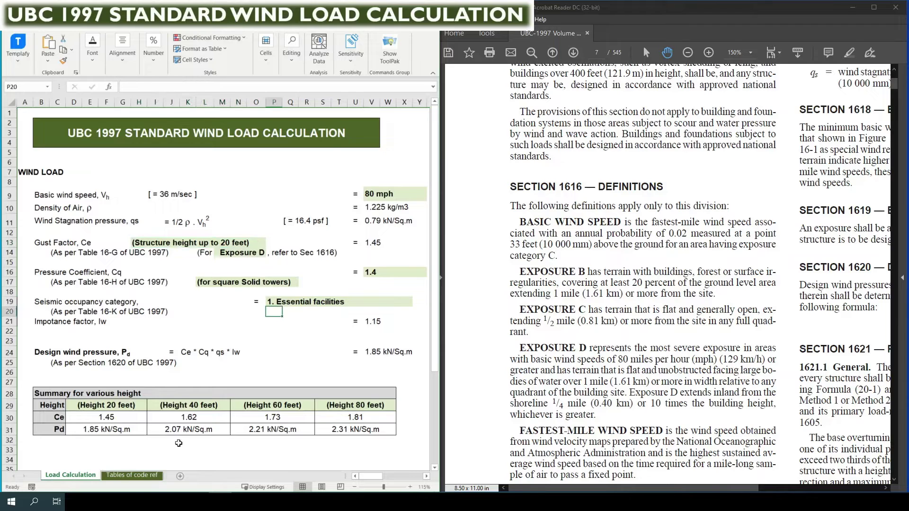
{"action": "left_click", "coordinate": [136, 475]}
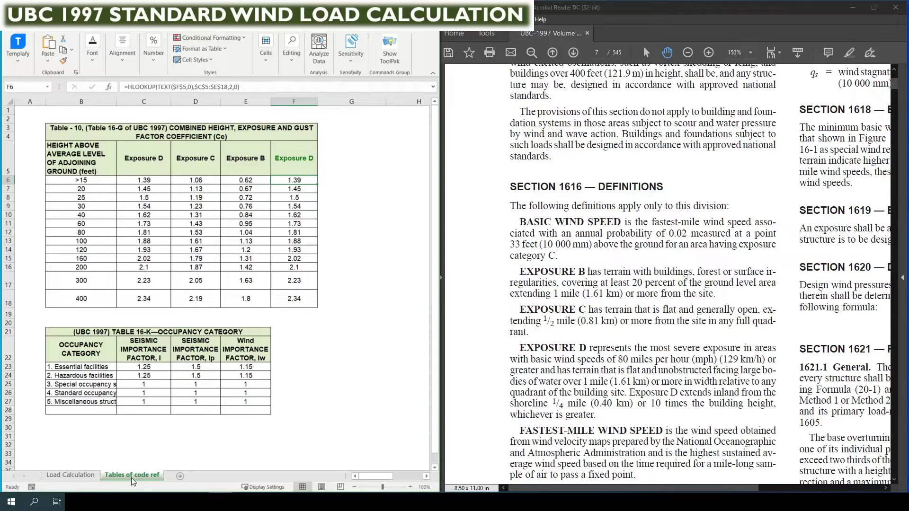
- Inspect Ce table B3:F18 and the Exposure D links in F5 and F7, then return to Load Calculation
{"action": "left_click", "coordinate": [142, 437]}
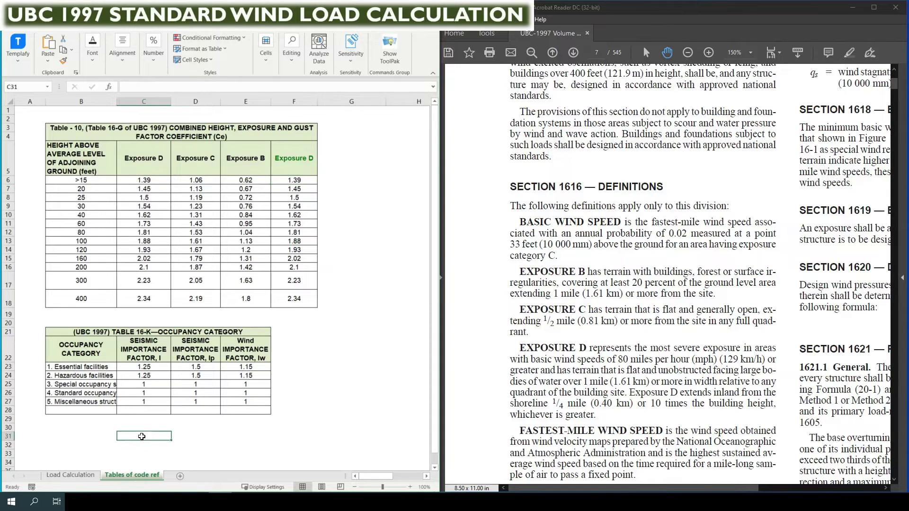
{"action": "left_click_drag", "start_coordinate": [60, 135], "coordinate": [254, 302]}
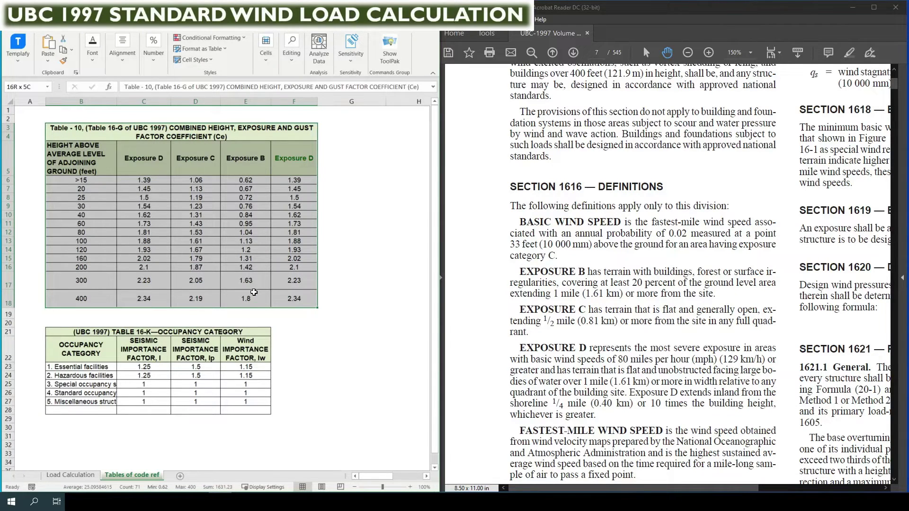
{"action": "left_click", "coordinate": [246, 239]}
{"action": "left_click_drag", "start_coordinate": [126, 165], "coordinate": [294, 159]}
{"action": "left_click", "coordinate": [294, 159]}
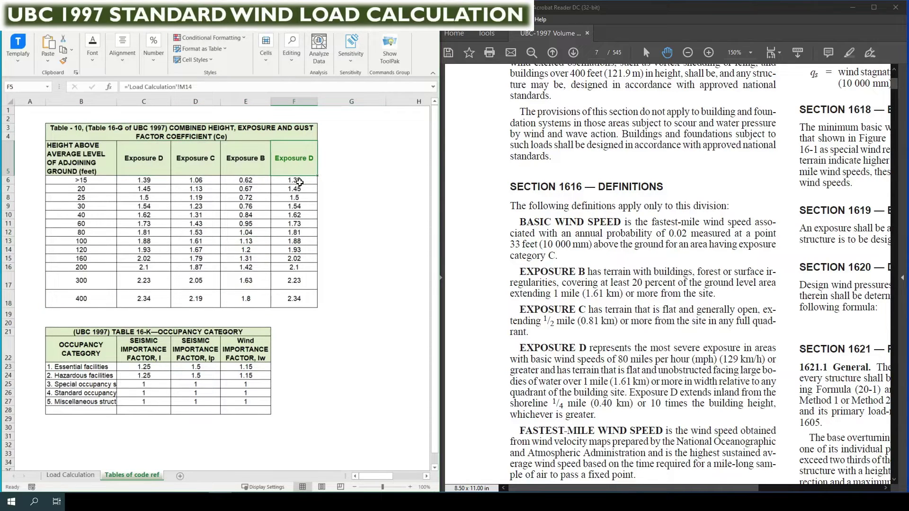
{"action": "left_click", "coordinate": [83, 190]}
{"action": "left_click_drag", "start_coordinate": [84, 189], "coordinate": [298, 190]}
{"action": "left_click", "coordinate": [294, 188]}
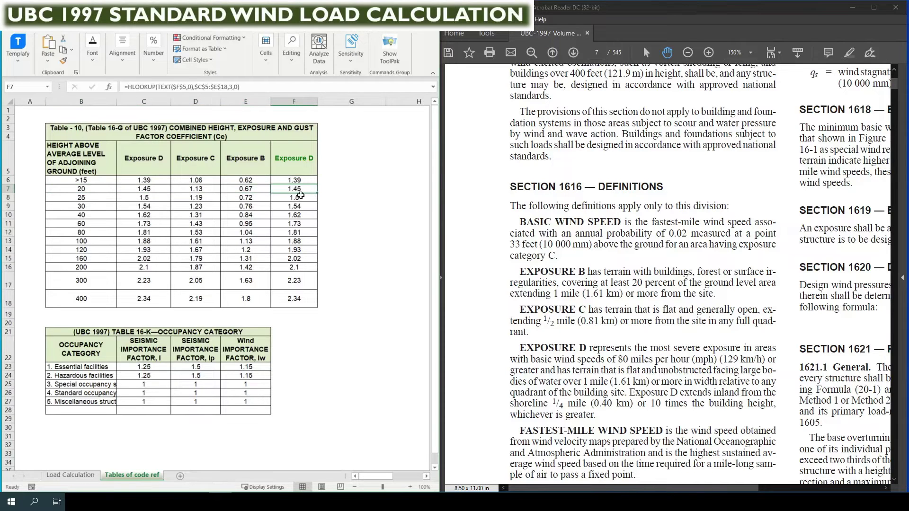
{"action": "left_click", "coordinate": [70, 475]}
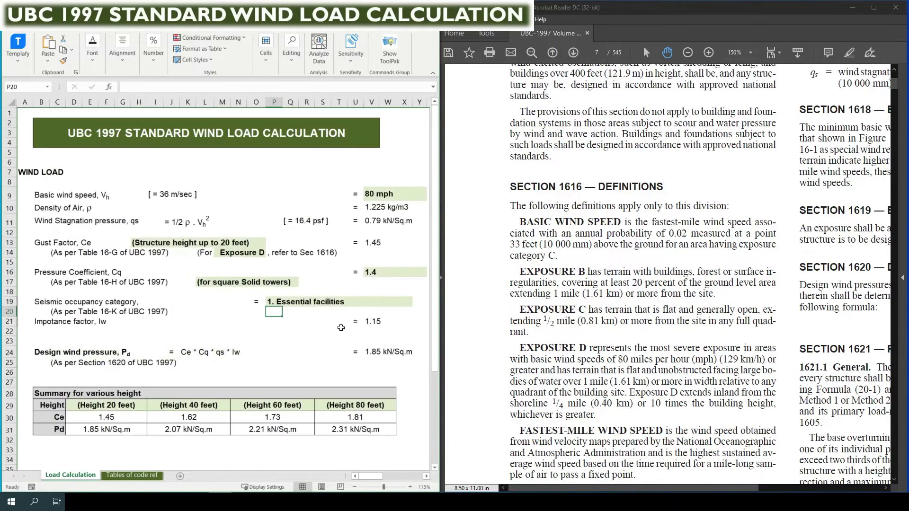
{"action": "left_click", "coordinate": [378, 242]}
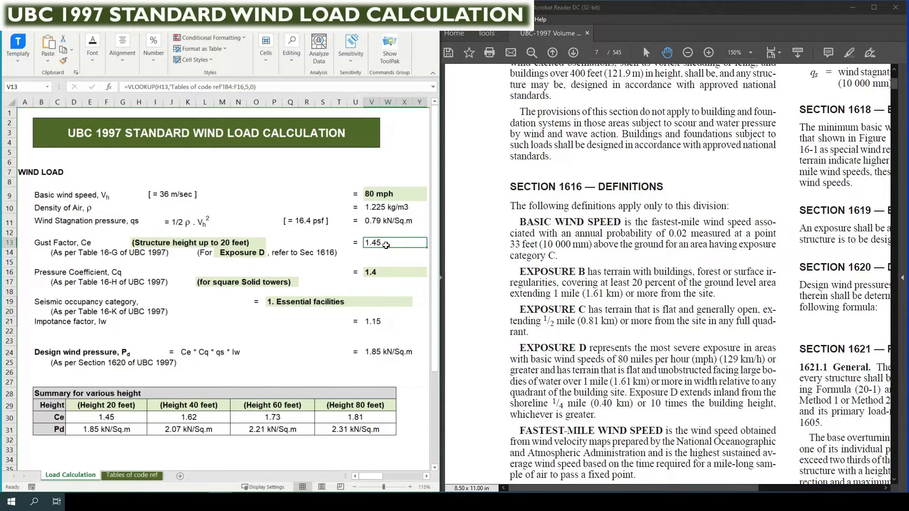
{"action": "double_click", "coordinate": [381, 245]}
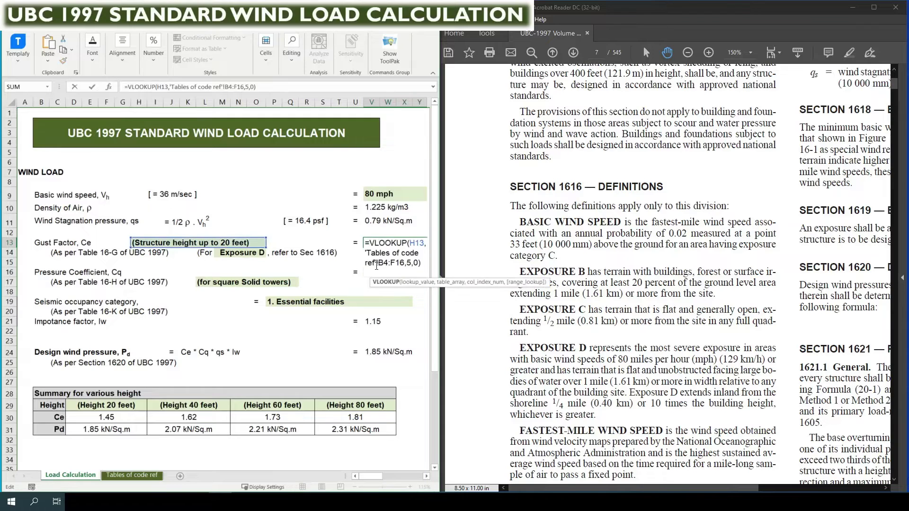
{"action": "key", "text": "Escape"}
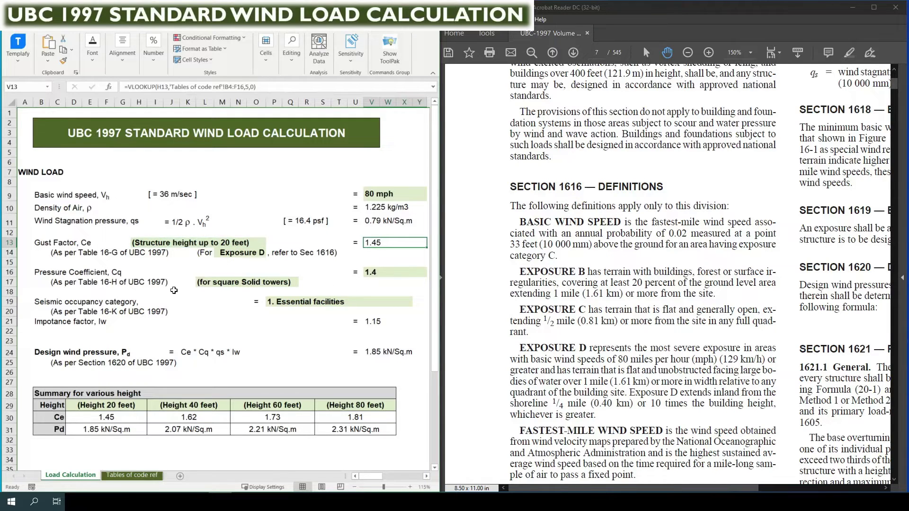
{"action": "scroll", "coordinate": [127, 292], "scroll_direction": "down", "scroll_amount": 1}
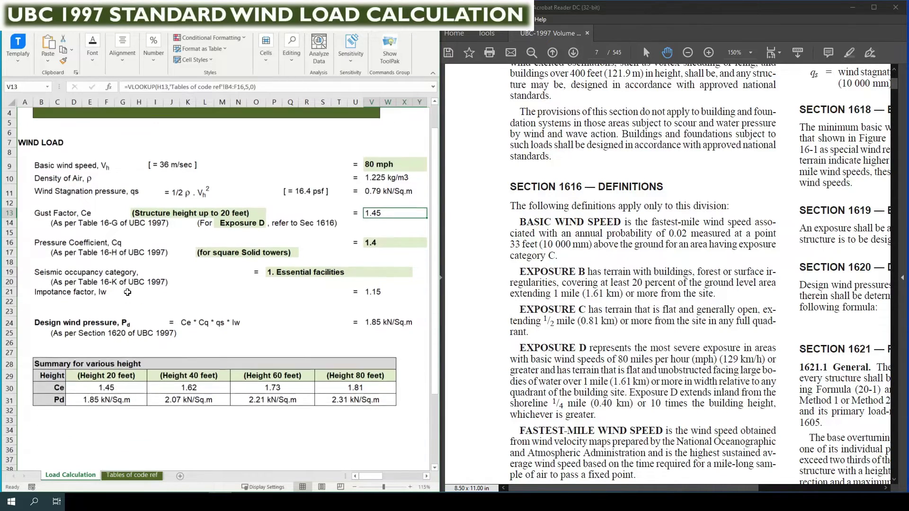
{"action": "left_click", "coordinate": [100, 260]}
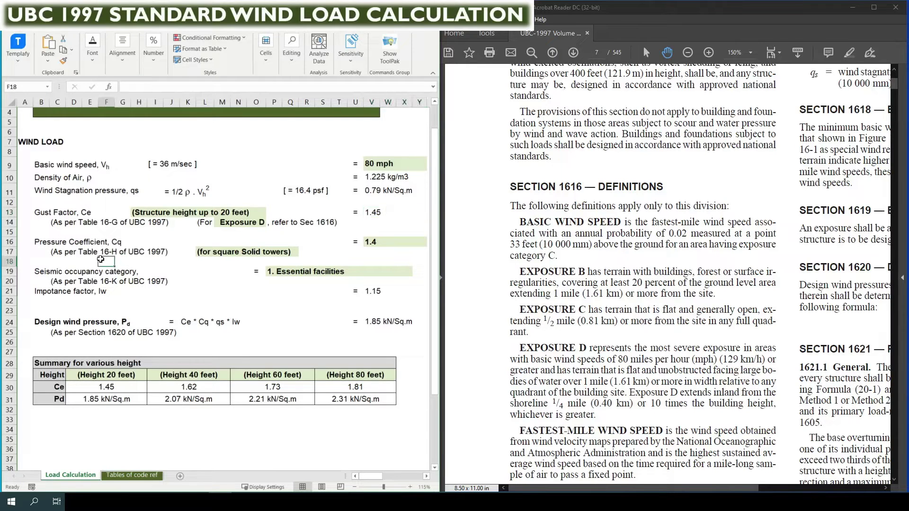
{"action": "left_click", "coordinate": [67, 256]}
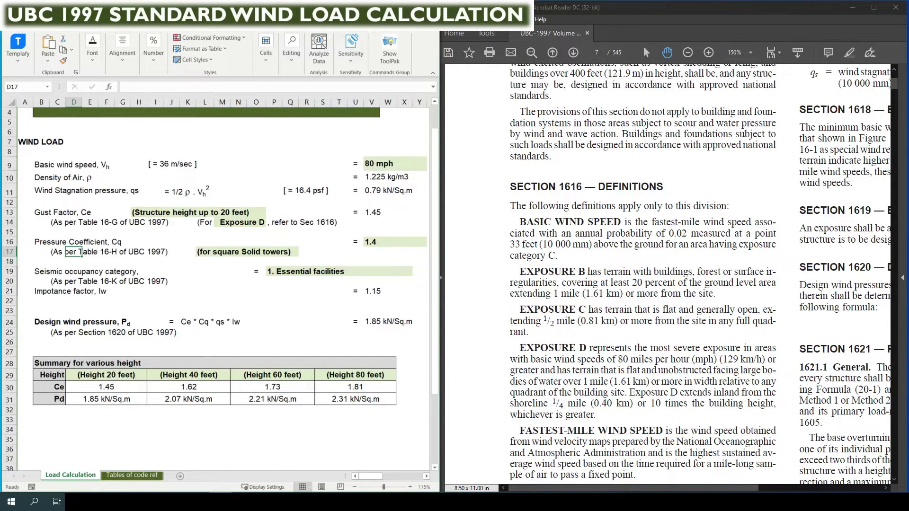
{"action": "left_click", "coordinate": [700, 263]}
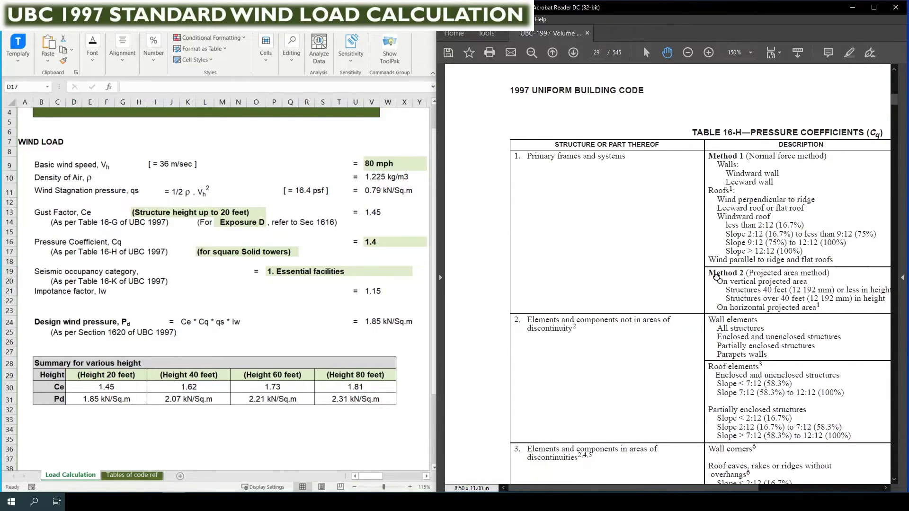
- Zoom out and pan Table 16-H to show its Method 1 pressure coefficient rows
{"action": "left_click_drag", "start_coordinate": [716, 277], "coordinate": [687, 232]}
{"action": "key", "text": "ctrl+minus"}
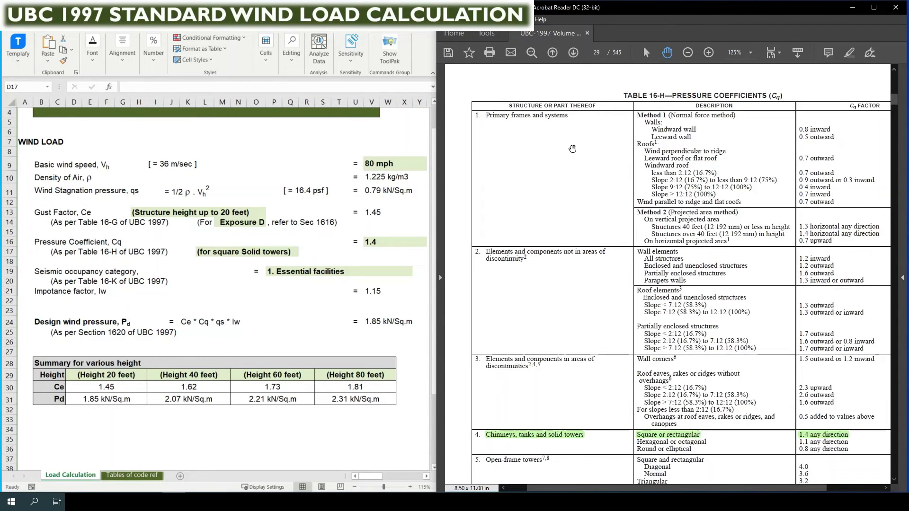
{"action": "left_click_drag", "start_coordinate": [575, 147], "coordinate": [598, 144]}
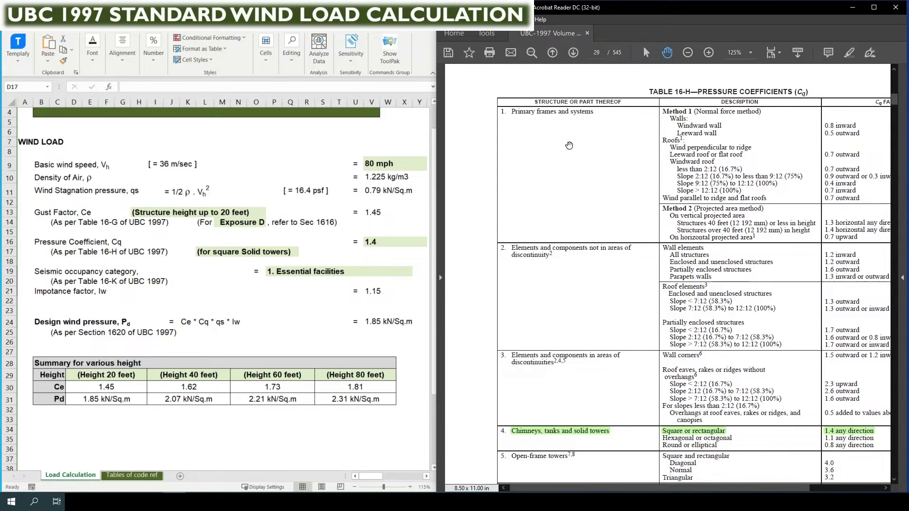
{"action": "scroll", "coordinate": [571, 161], "scroll_direction": "down", "scroll_amount": 1}
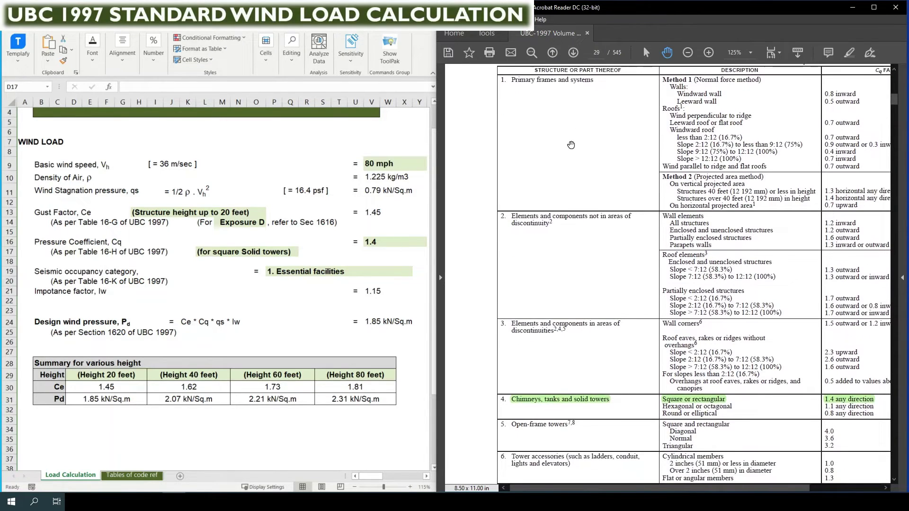
{"action": "scroll", "coordinate": [579, 227], "scroll_direction": "down", "scroll_amount": 2}
{"action": "scroll", "coordinate": [580, 228], "scroll_direction": "down", "scroll_amount": 4}
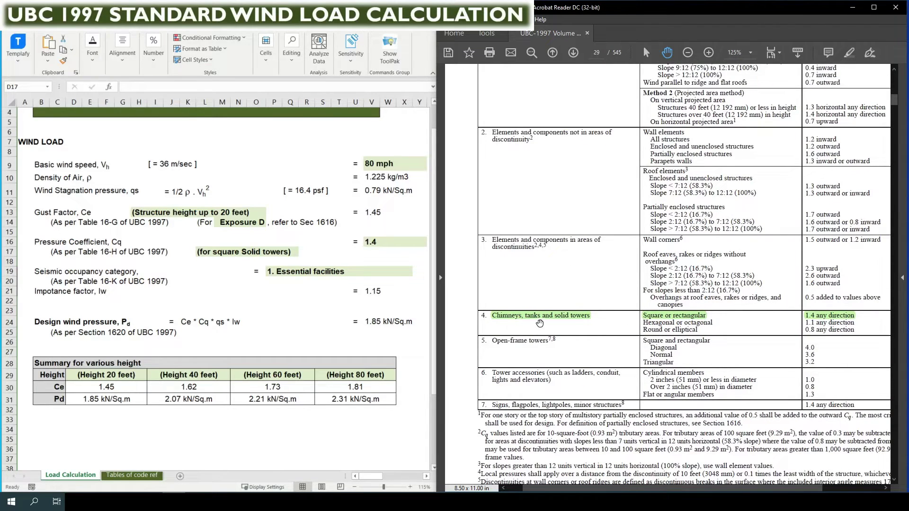
{"action": "left_click_drag", "start_coordinate": [597, 329], "coordinate": [575, 332]}
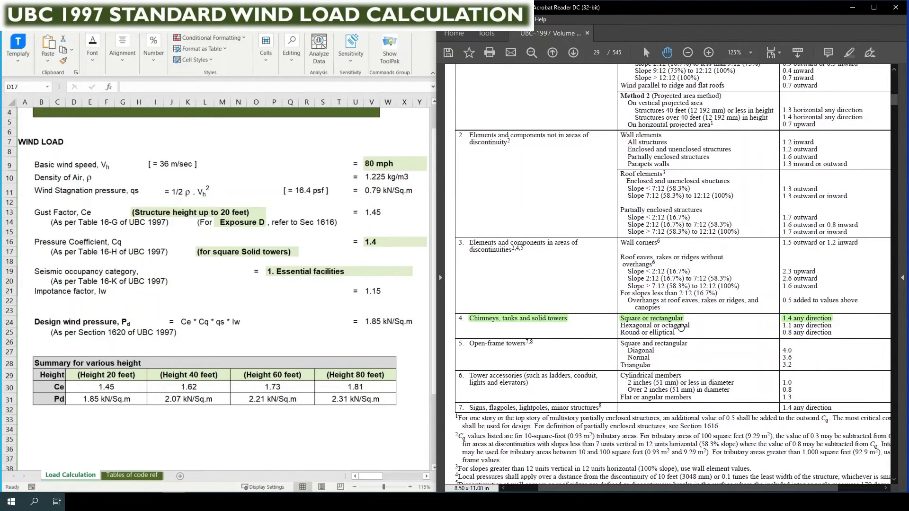
{"action": "left_click_drag", "start_coordinate": [659, 327], "coordinate": [605, 345]}
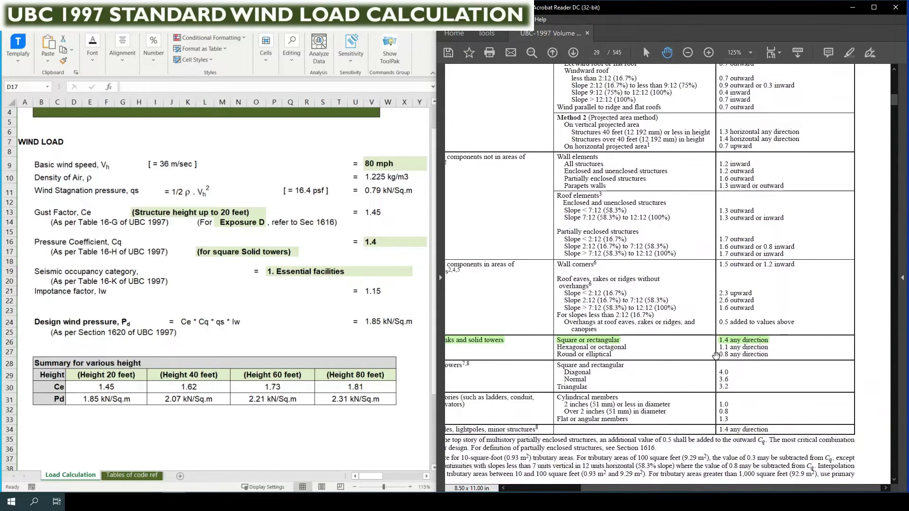
{"action": "left_click_drag", "start_coordinate": [674, 301], "coordinate": [697, 338]}
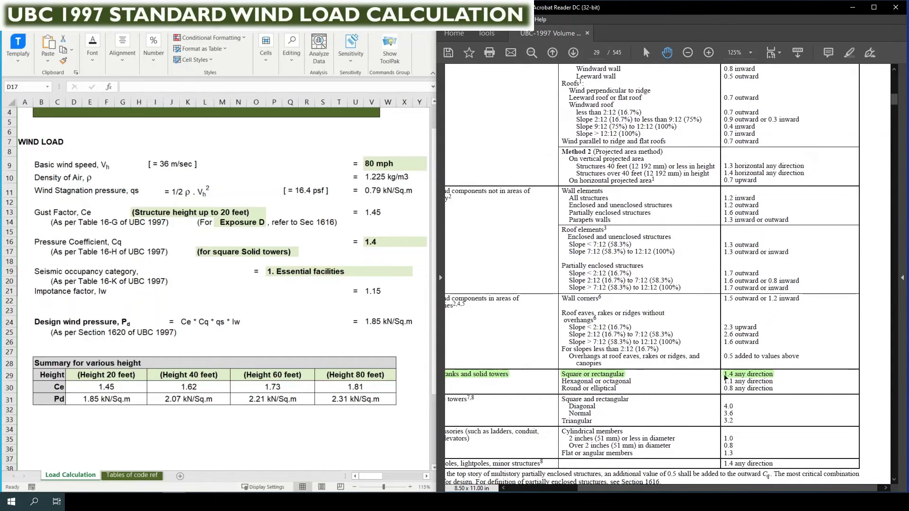
- Confirm the spreadsheet's Cq stays 1.4, then scroll the PDF on toward page 30
{"action": "left_click", "coordinate": [374, 242]}
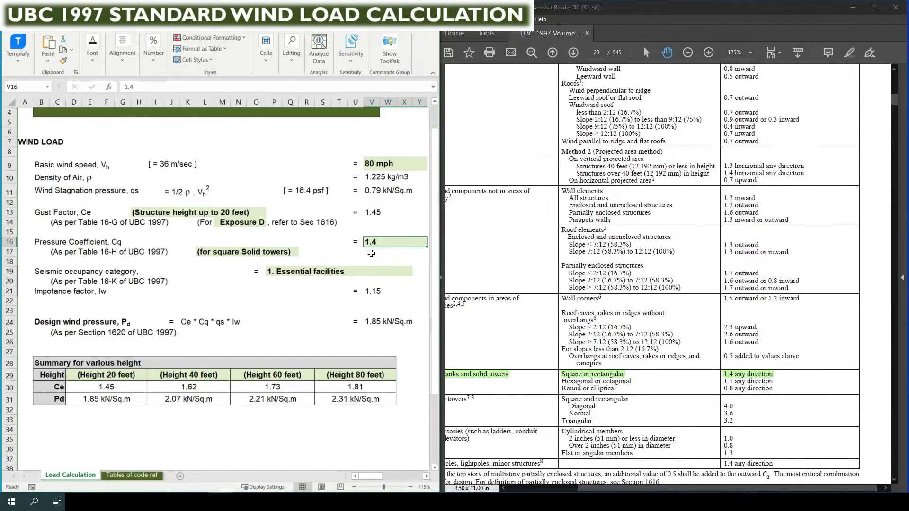
{"action": "type", "text": "2"}
{"action": "key", "text": "Escape"}
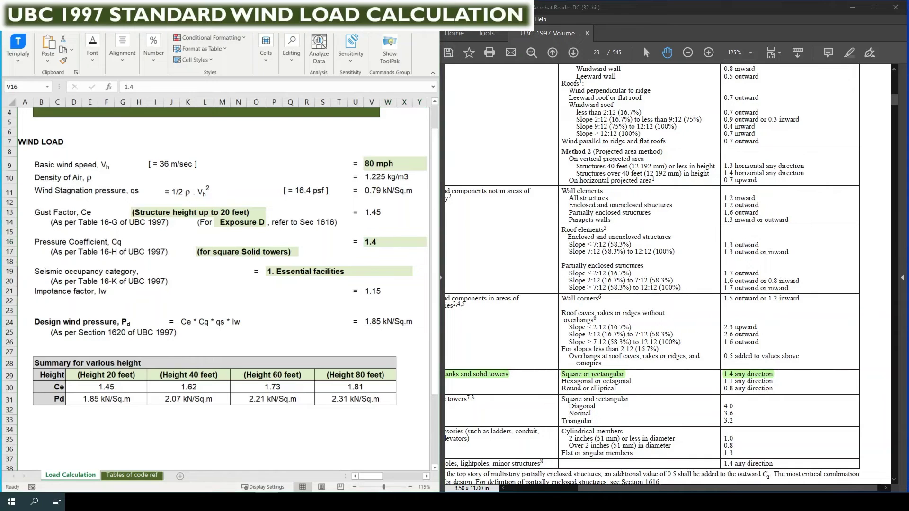
{"action": "left_click", "coordinate": [187, 291]}
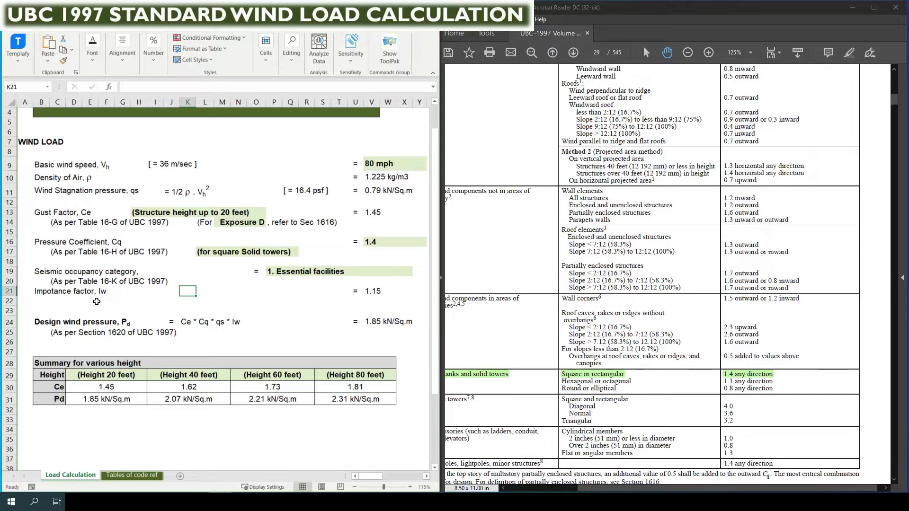
{"action": "left_click", "coordinate": [636, 300]}
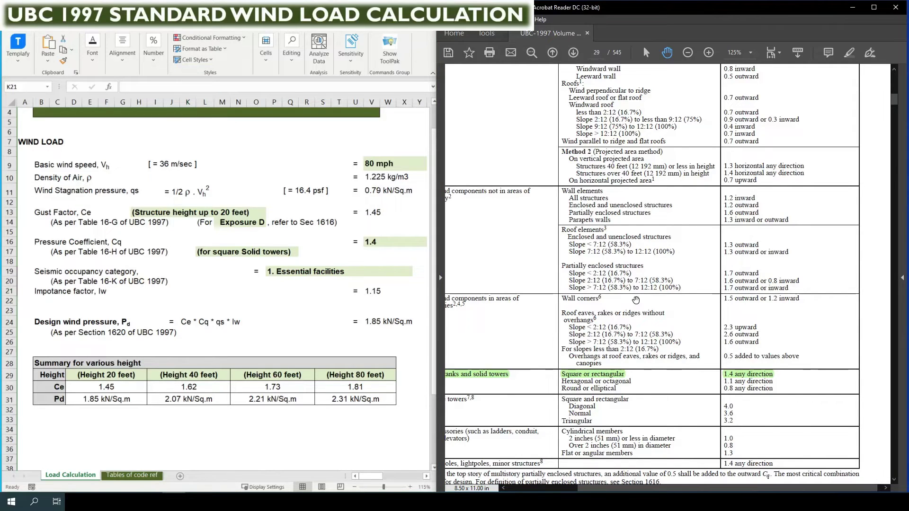
{"action": "scroll", "coordinate": [636, 300], "scroll_direction": "down", "scroll_amount": 10}
- Scroll to Table 16-K Occupancy Category and pan to show its importance factor columns
{"action": "scroll", "coordinate": [628, 226], "scroll_direction": "down", "scroll_amount": 5}
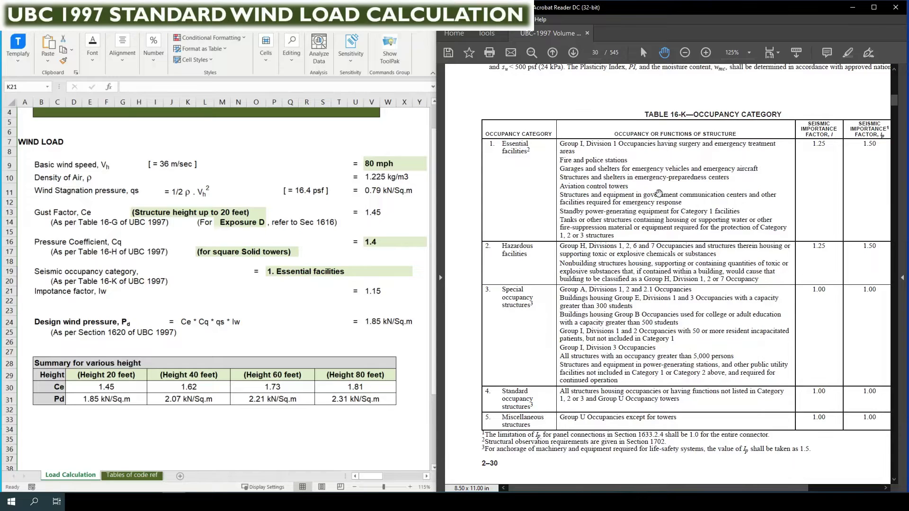
{"action": "left_click_drag", "start_coordinate": [691, 304], "coordinate": [580, 295]}
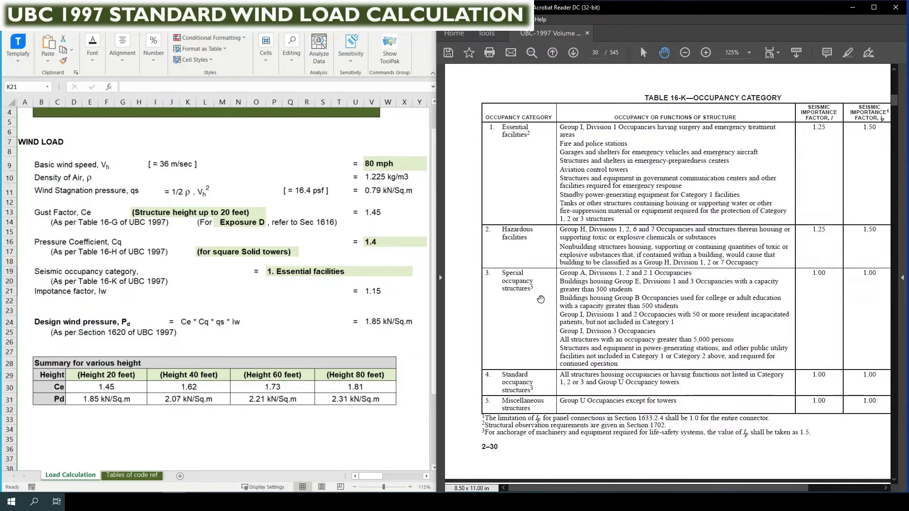
{"action": "left_click", "coordinate": [253, 271]}
{"action": "left_click", "coordinate": [289, 272]}
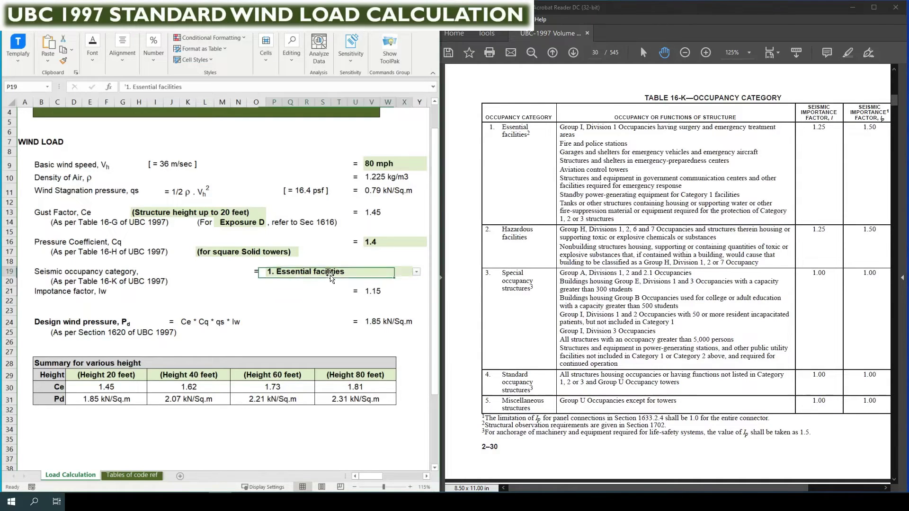
{"action": "left_click", "coordinate": [416, 273]}
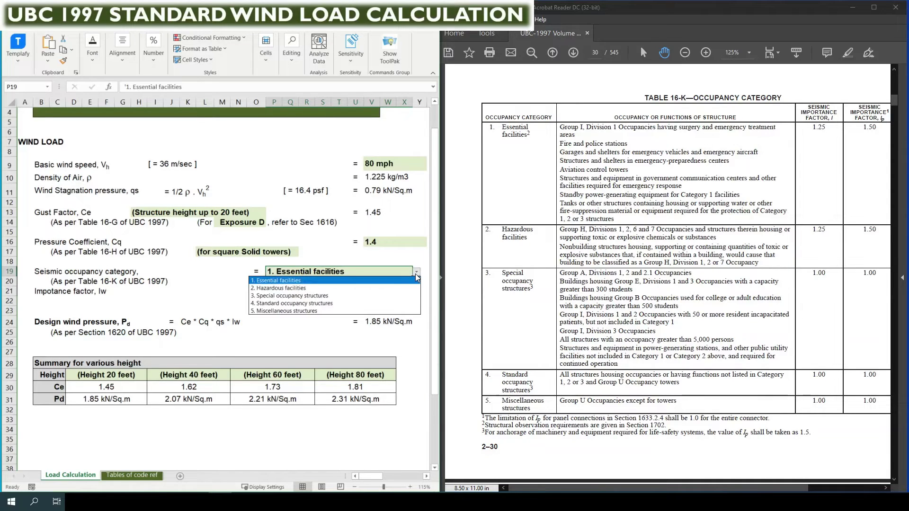
{"action": "left_click", "coordinate": [377, 291]}
{"action": "double_click", "coordinate": [380, 291]}
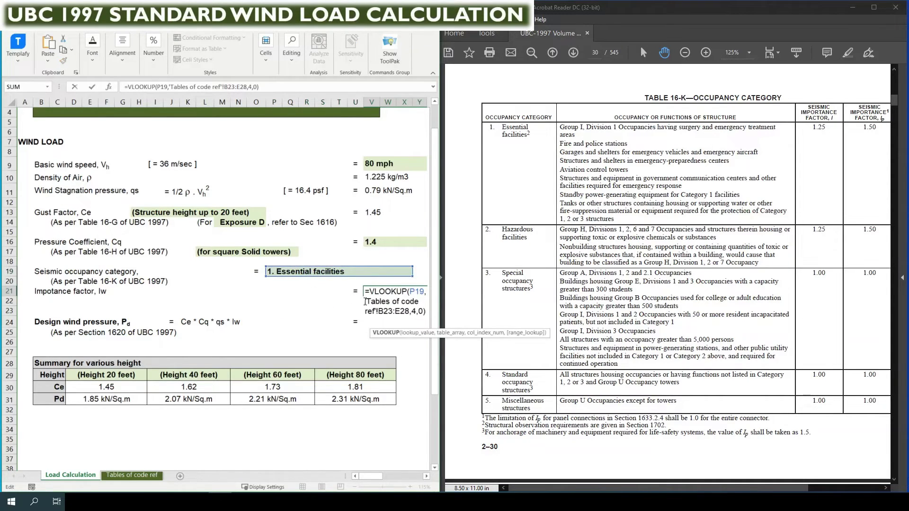
{"action": "key", "text": "Return"}
{"action": "left_click", "coordinate": [242, 332]}
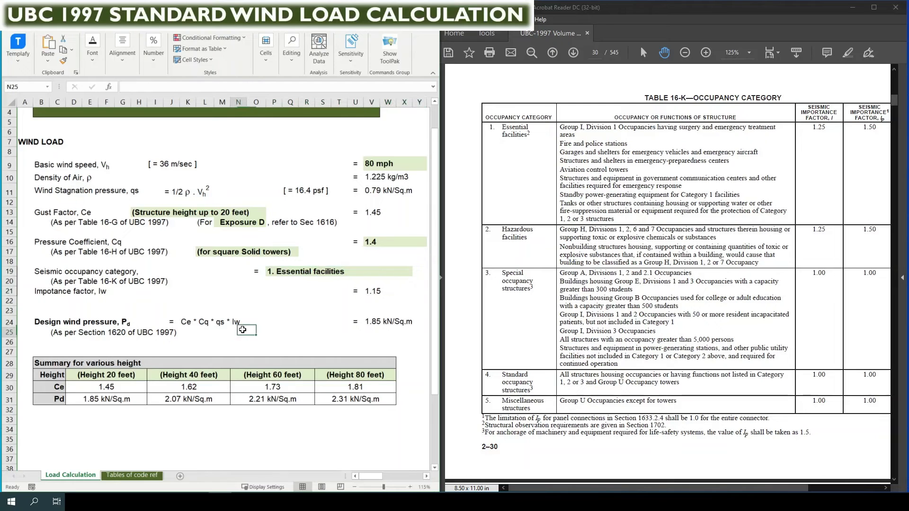
{"action": "left_click", "coordinate": [94, 334]}
{"action": "left_click", "coordinate": [216, 343]}
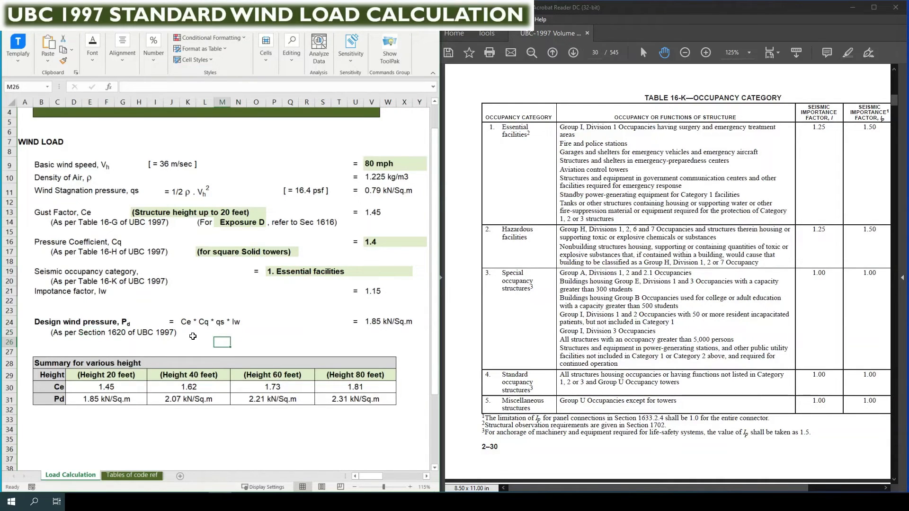
{"action": "left_click", "coordinate": [252, 325]}
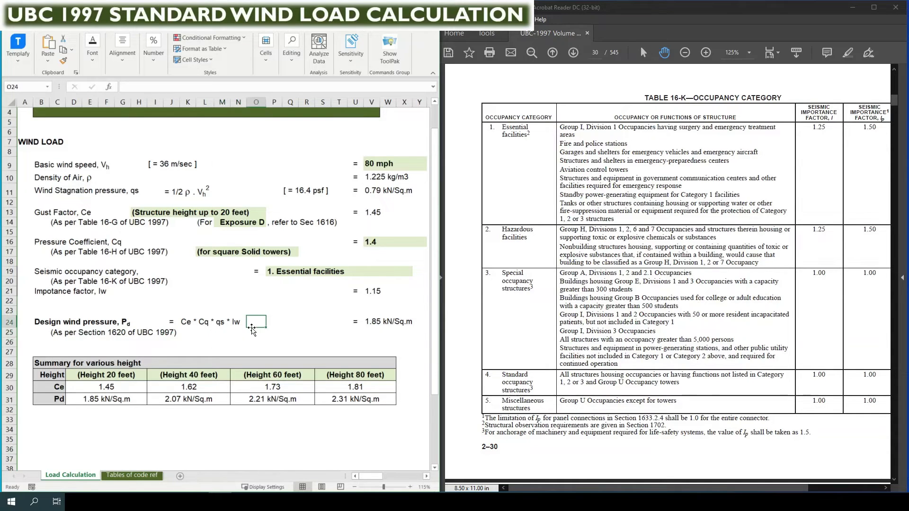
{"action": "left_click_drag", "start_coordinate": [165, 323], "coordinate": [282, 323]}
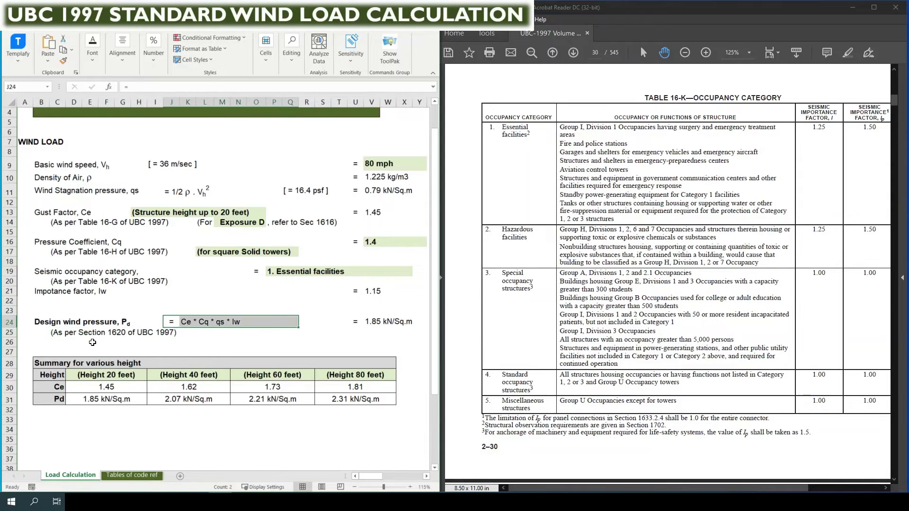
{"action": "left_click", "coordinate": [92, 339]}
{"action": "left_click", "coordinate": [53, 337]}
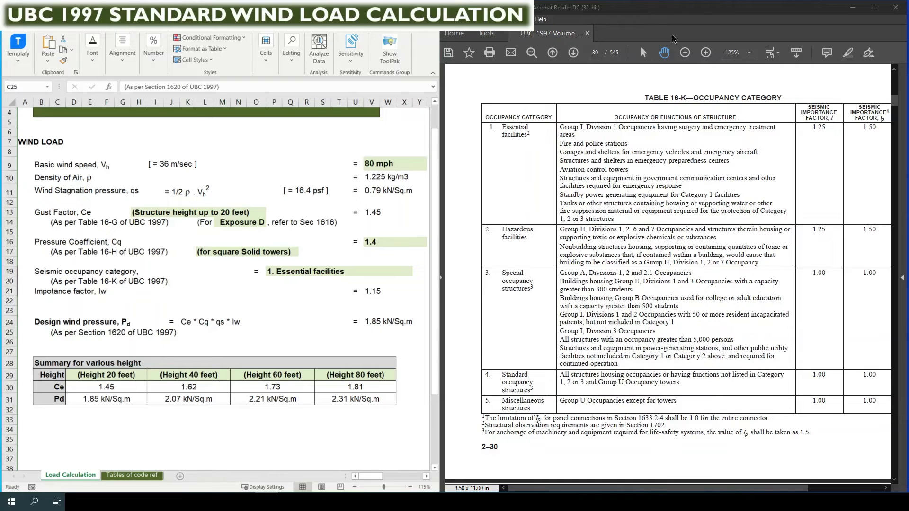
- Jump to page 7 and enlarge Section 1620's formula P = Ce Cq qs Iw
{"action": "left_click", "coordinate": [597, 53]}
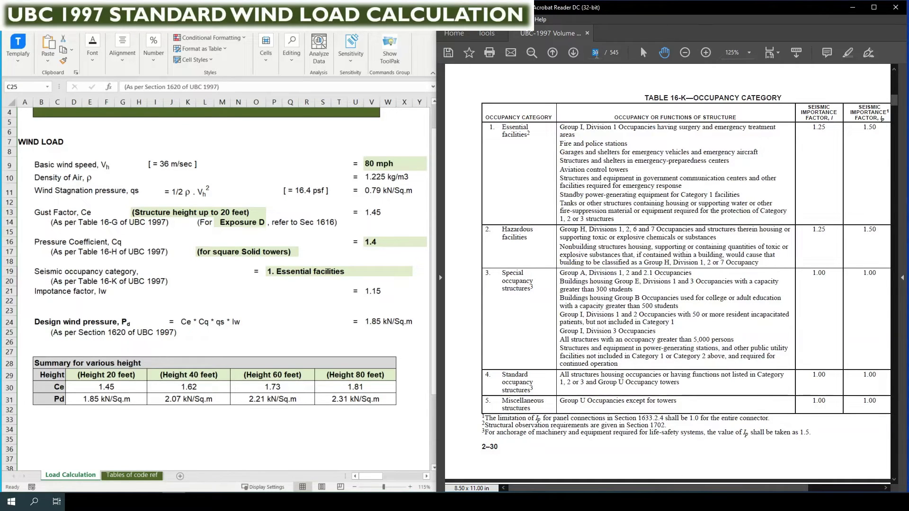
{"action": "type", "text": "7"}
{"action": "key", "text": "Return"}
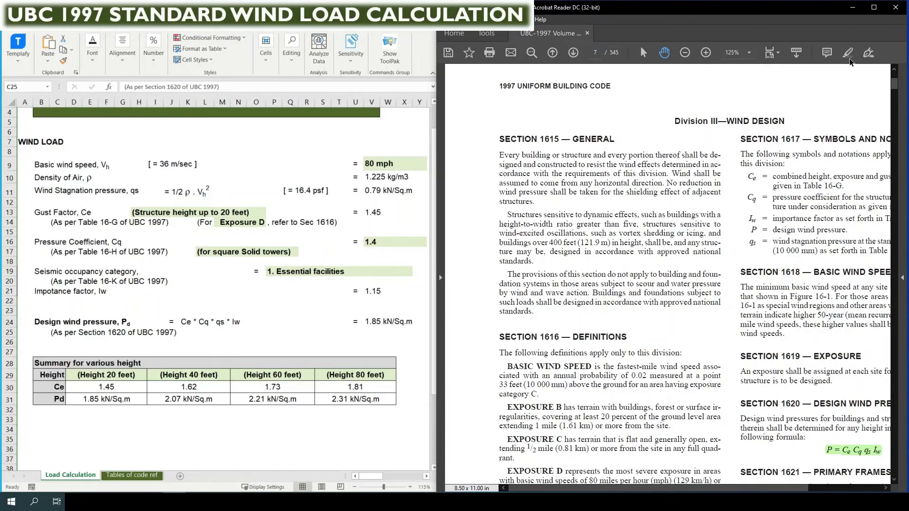
{"action": "scroll", "coordinate": [636, 224], "scroll_direction": "down", "scroll_amount": 5}
{"action": "scroll", "coordinate": [739, 270], "scroll_direction": "right", "scroll_amount": 3}
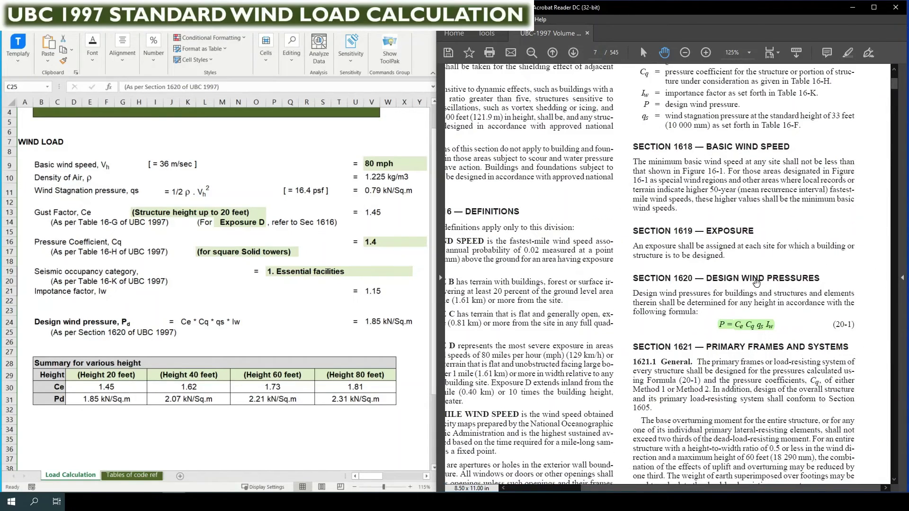
{"action": "scroll", "coordinate": [797, 278], "scroll_direction": "up", "scroll_amount": 2}
{"action": "left_click_drag", "start_coordinate": [743, 279], "coordinate": [710, 256]}
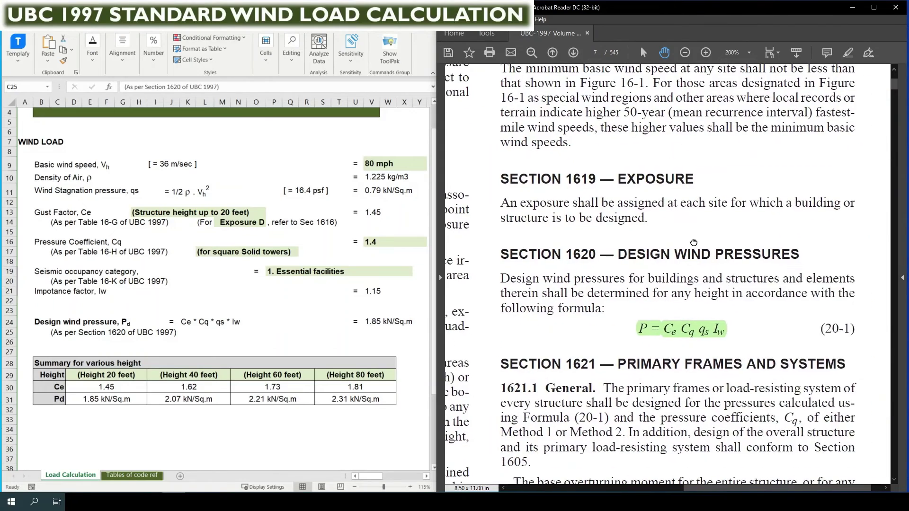
{"action": "right_click", "coordinate": [691, 266]}
{"action": "right_click", "coordinate": [642, 352]}
{"action": "left_click", "coordinate": [554, 318]}
{"action": "right_click", "coordinate": [243, 329]}
{"action": "left_click", "coordinate": [382, 323]}
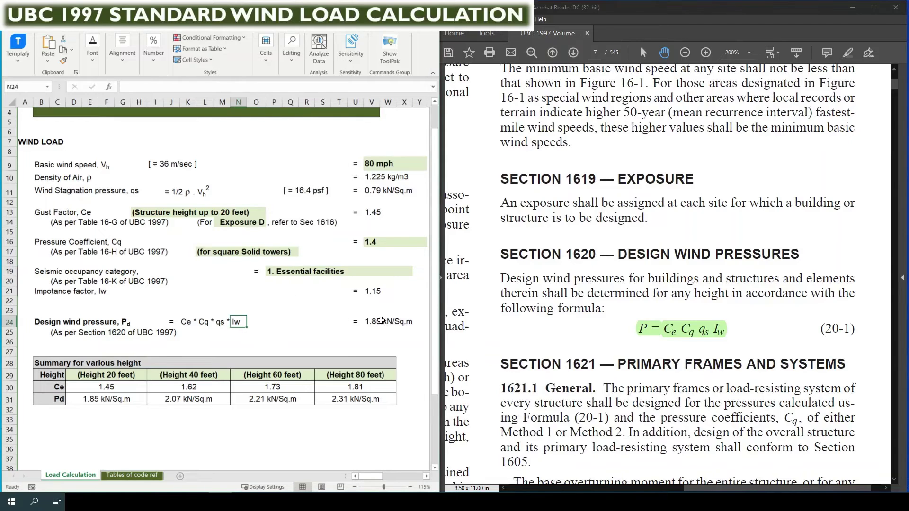
{"action": "left_click", "coordinate": [383, 322]}
{"action": "key", "text": "F2"}
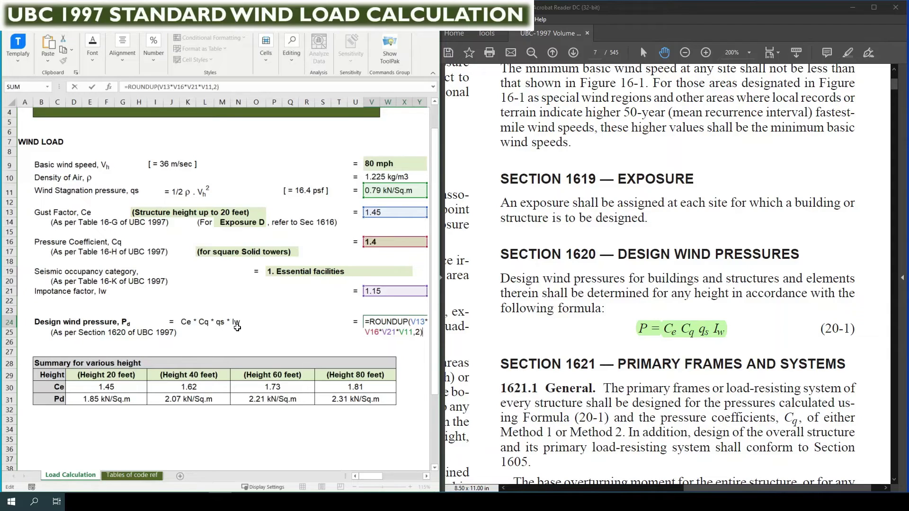
{"action": "key", "text": "Escape"}
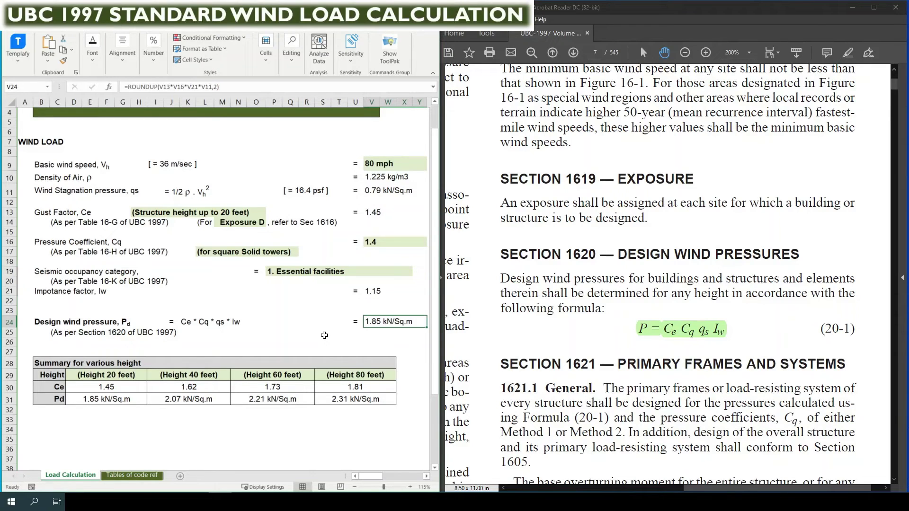
{"action": "left_click_drag", "start_coordinate": [45, 363], "coordinate": [344, 399]}
- Review the summary's 20, 40 and 60 feet height headings and the last column's Ce lookup
{"action": "left_click", "coordinate": [134, 377]}
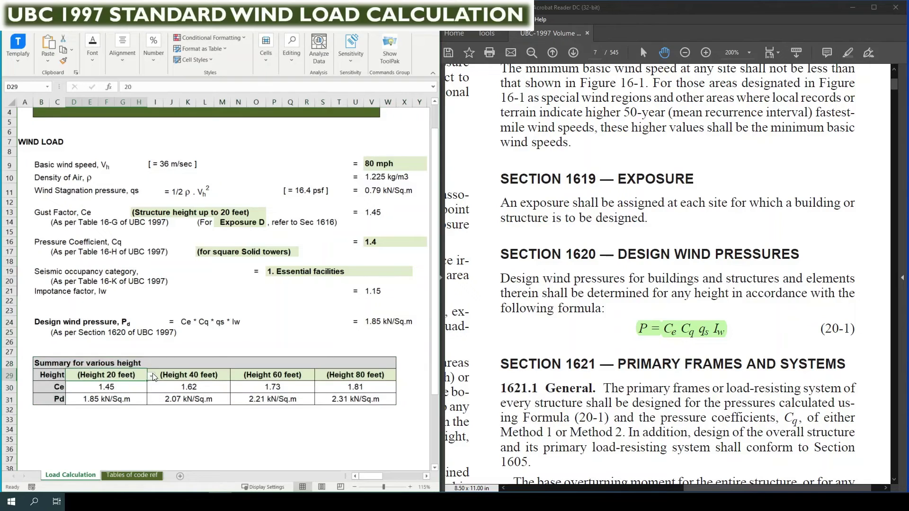
{"action": "left_click", "coordinate": [150, 377]}
{"action": "left_click", "coordinate": [150, 377]}
{"action": "left_click", "coordinate": [188, 377]}
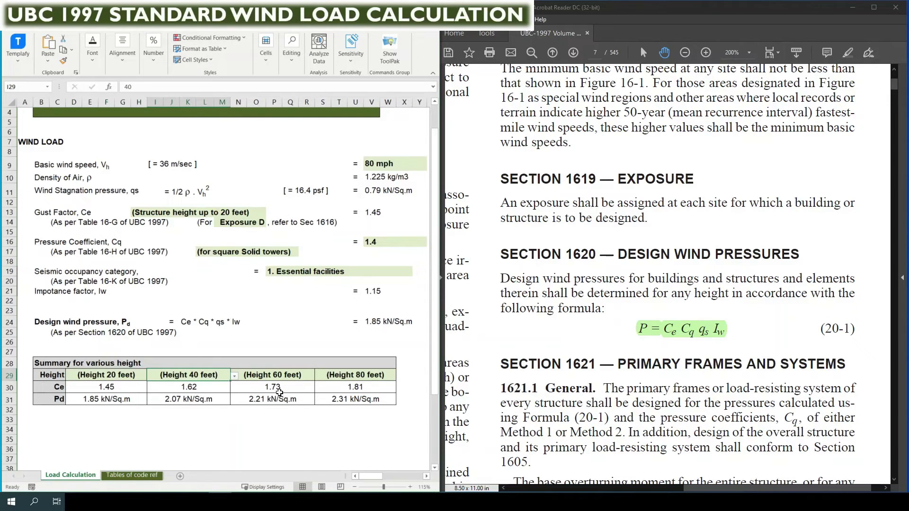
{"action": "left_click", "coordinate": [300, 379]}
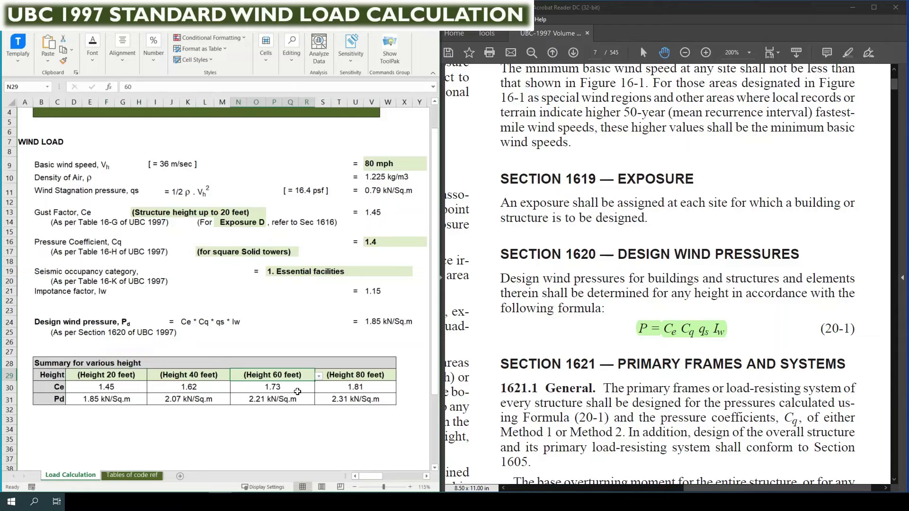
{"action": "left_click", "coordinate": [363, 379]}
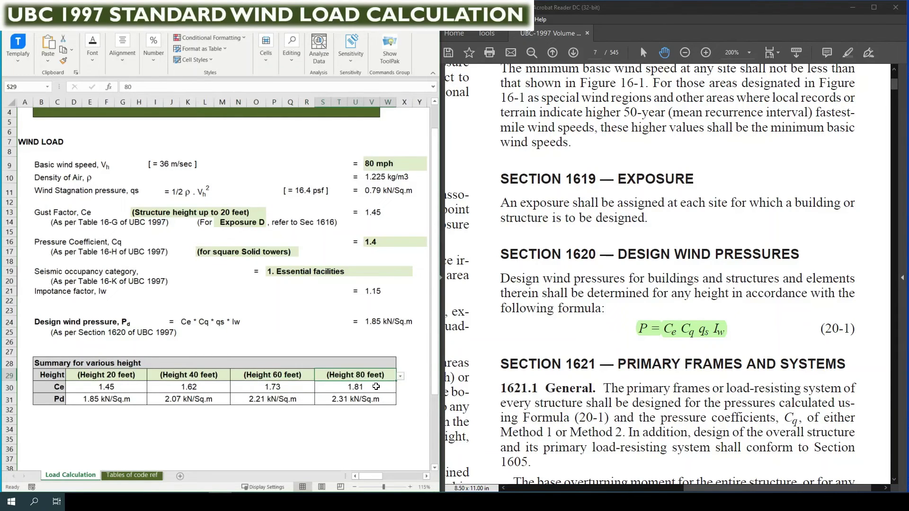
{"action": "left_click", "coordinate": [376, 388]}
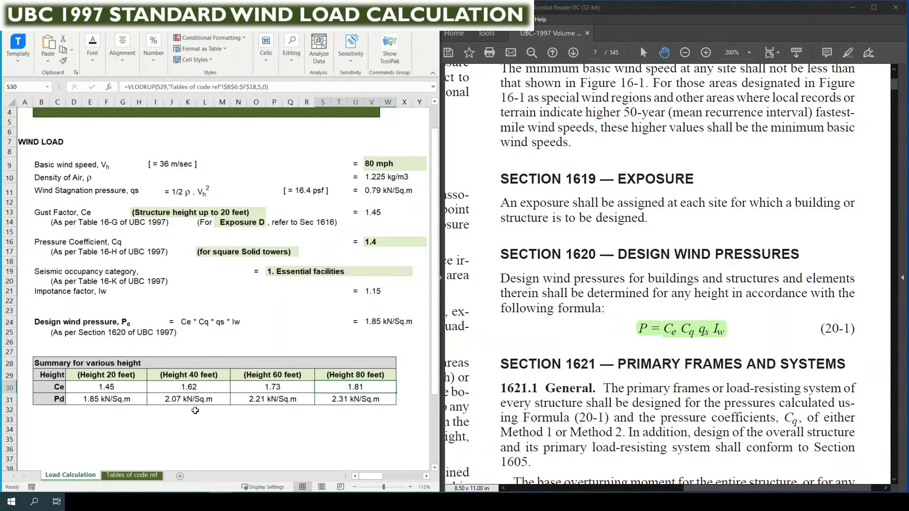
- View the ROUNDUP Pd formulas for the 20, 40, 60 and 80 foot columns
{"action": "left_click", "coordinate": [100, 401]}
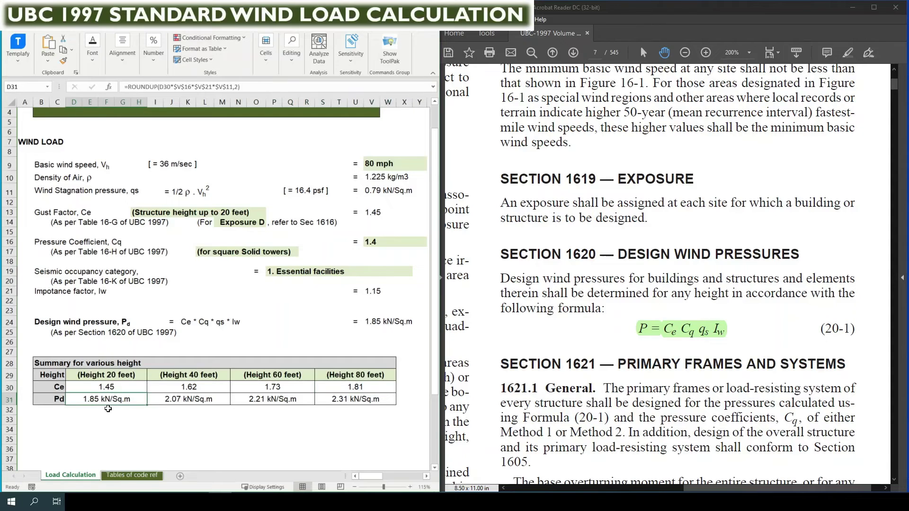
{"action": "double_click", "coordinate": [106, 399]}
{"action": "key", "text": "Escape"}
{"action": "double_click", "coordinate": [190, 399]}
{"action": "key", "text": "Escape"}
{"action": "double_click", "coordinate": [259, 399]}
{"action": "key", "text": "Escape"}
{"action": "double_click", "coordinate": [355, 399]}
{"action": "key", "text": "Escape"}
{"action": "left_click", "coordinate": [60, 393]}
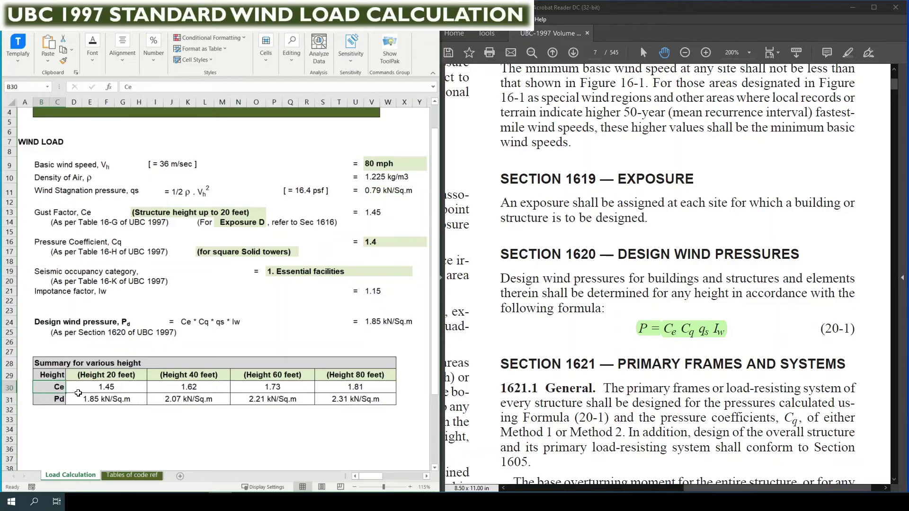
- Recheck the Pd results and open the last column's list of selectable heights
{"action": "left_click", "coordinate": [104, 400]}
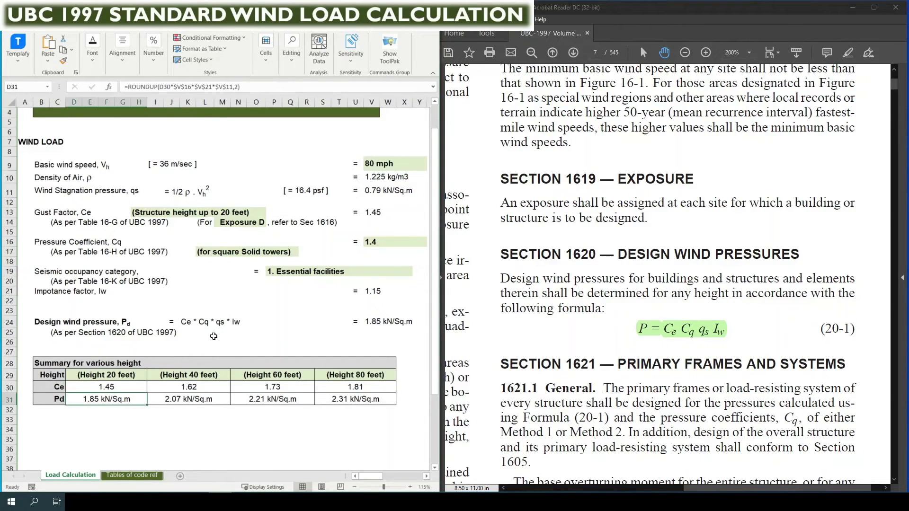
{"action": "left_click", "coordinate": [171, 351]}
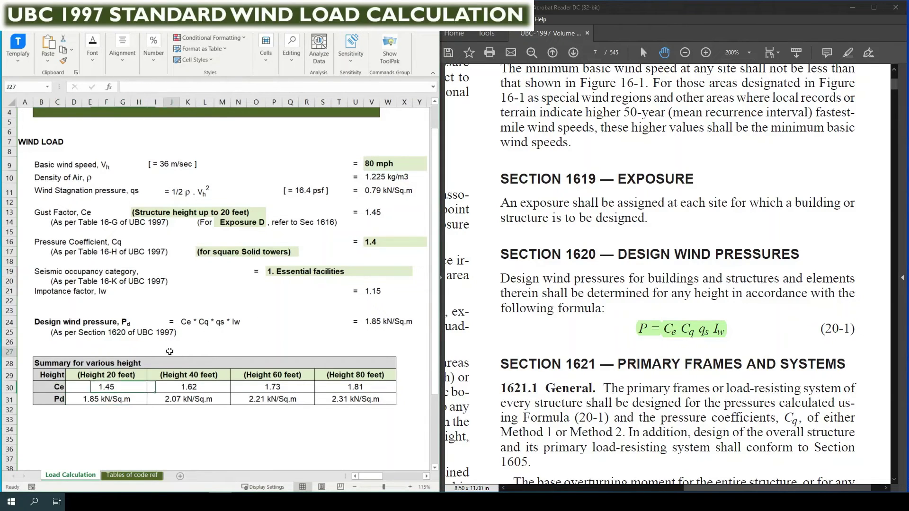
{"action": "left_click", "coordinate": [103, 403]}
{"action": "left_click", "coordinate": [196, 399]}
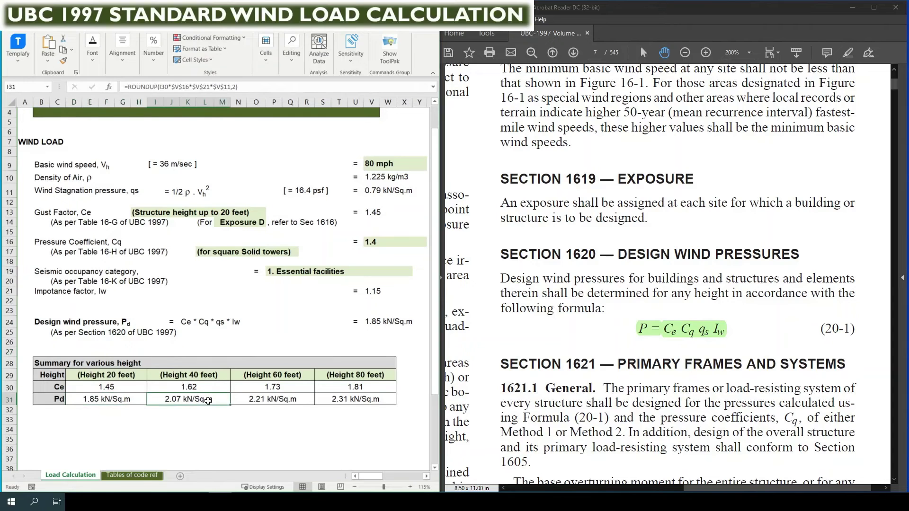
{"action": "left_click", "coordinate": [276, 401]}
{"action": "left_click", "coordinate": [346, 402]}
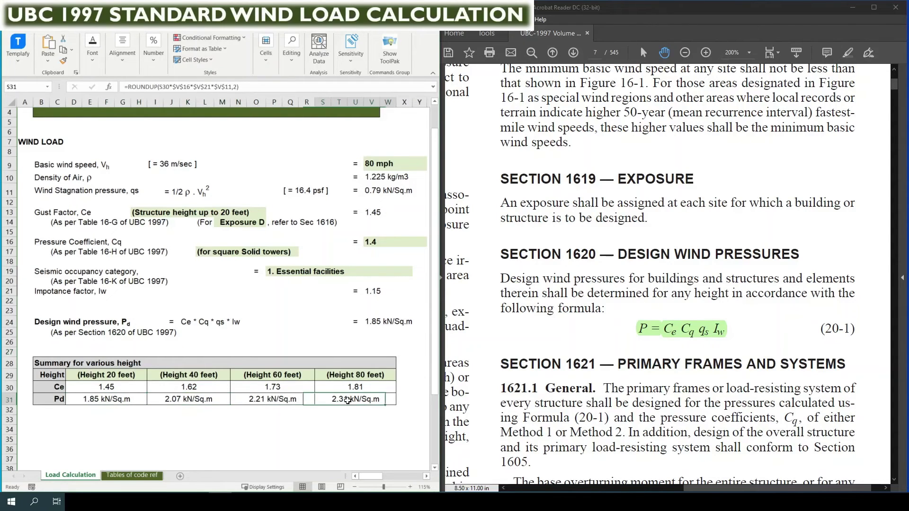
{"action": "left_click", "coordinate": [351, 429]}
{"action": "left_click", "coordinate": [374, 376]}
{"action": "left_click", "coordinate": [400, 376]}
{"action": "left_click_drag", "start_coordinate": [399, 419], "coordinate": [400, 414]}
- Set the last column's height to 100, then 120, then back to 80 feet
{"action": "left_click", "coordinate": [348, 416]}
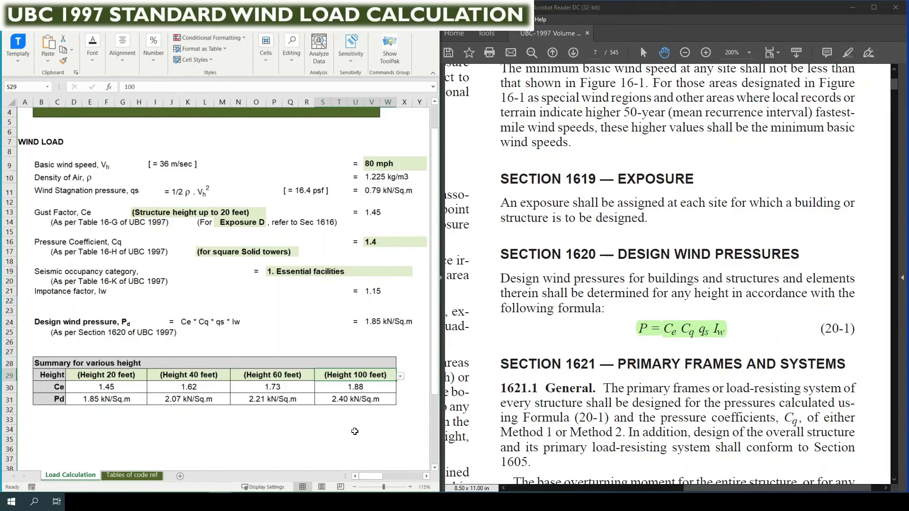
{"action": "left_click", "coordinate": [401, 376]}
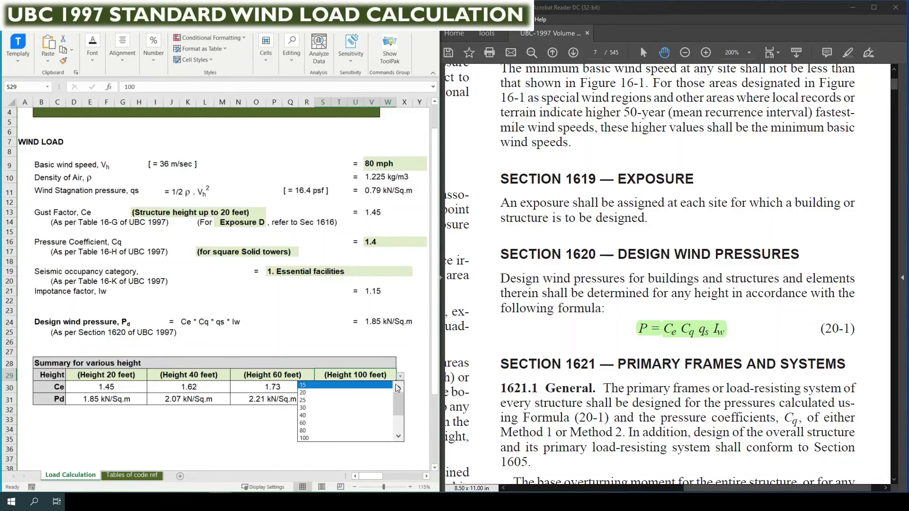
{"action": "left_click", "coordinate": [399, 436]}
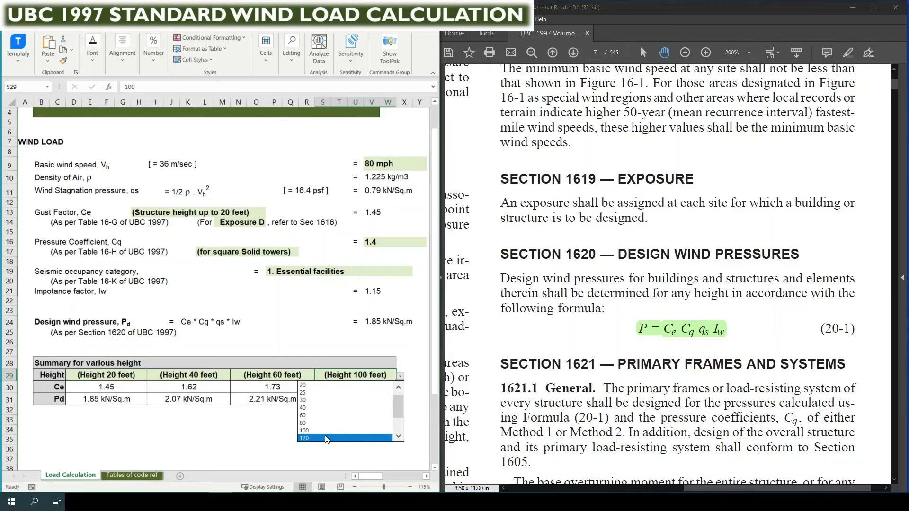
{"action": "left_click", "coordinate": [332, 438]}
{"action": "left_click", "coordinate": [401, 376]}
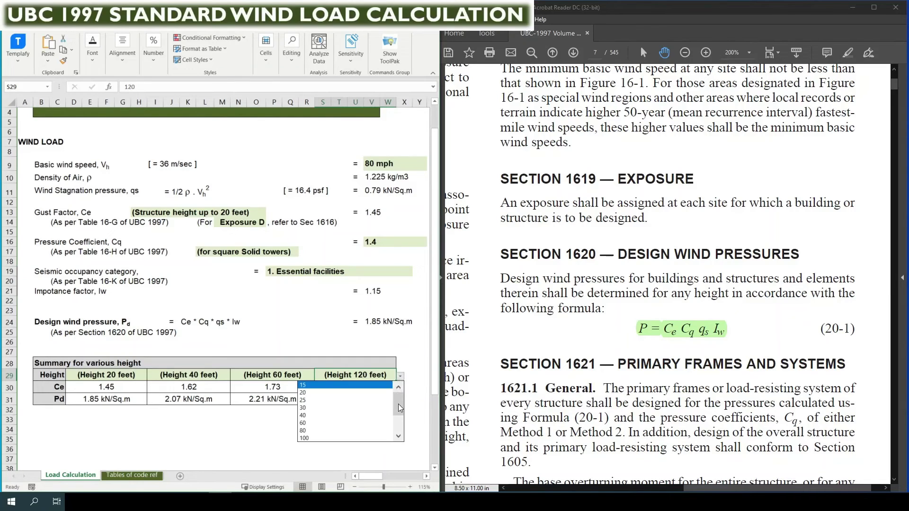
{"action": "left_click", "coordinate": [317, 431]}
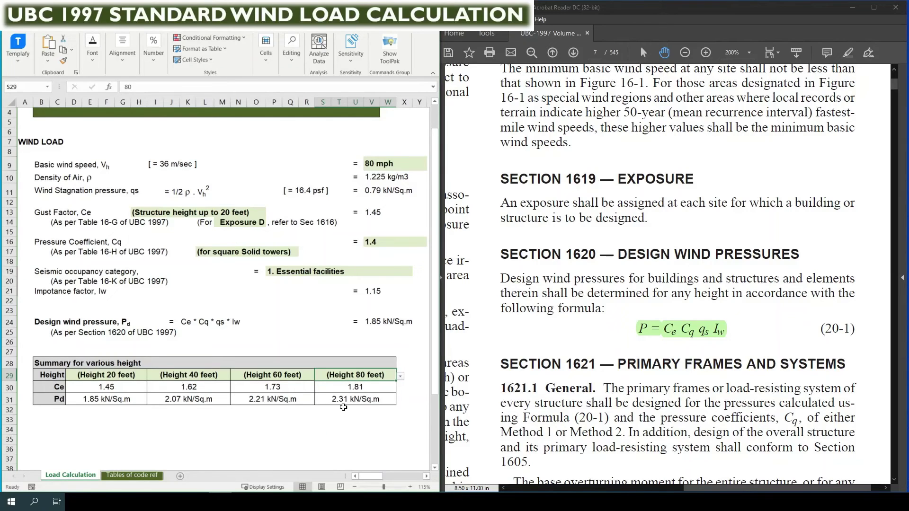
- Change the third column's height to 30 feet, then to 80 feet
{"action": "left_click", "coordinate": [264, 376]}
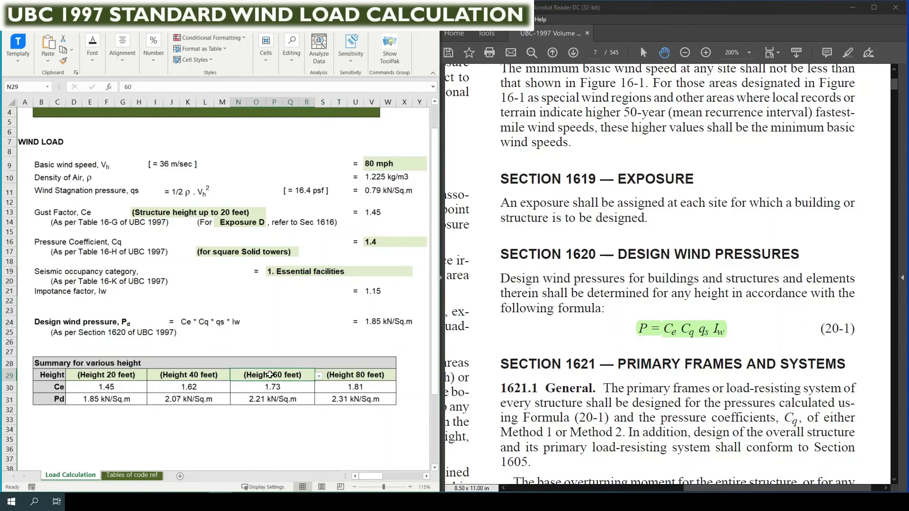
{"action": "left_click", "coordinate": [319, 376]}
{"action": "left_click", "coordinate": [269, 408]}
{"action": "left_click", "coordinate": [320, 377]}
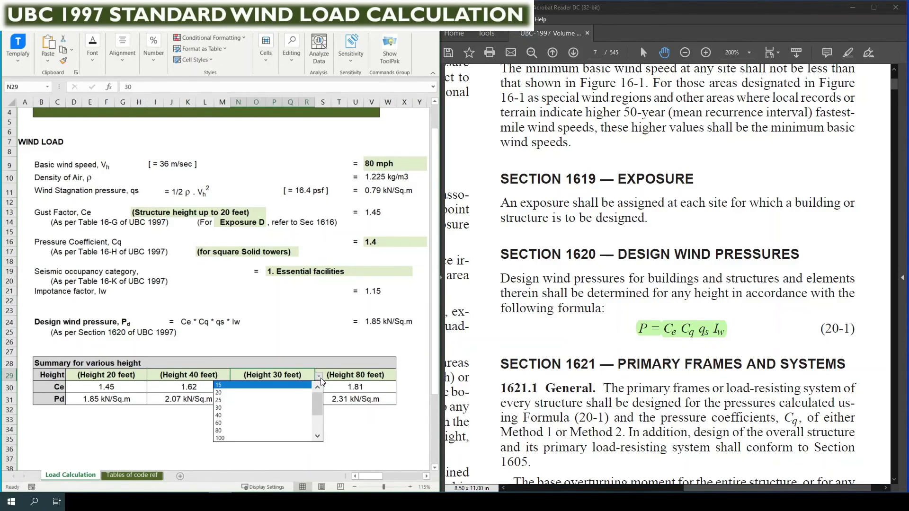
{"action": "left_click", "coordinate": [247, 431]}
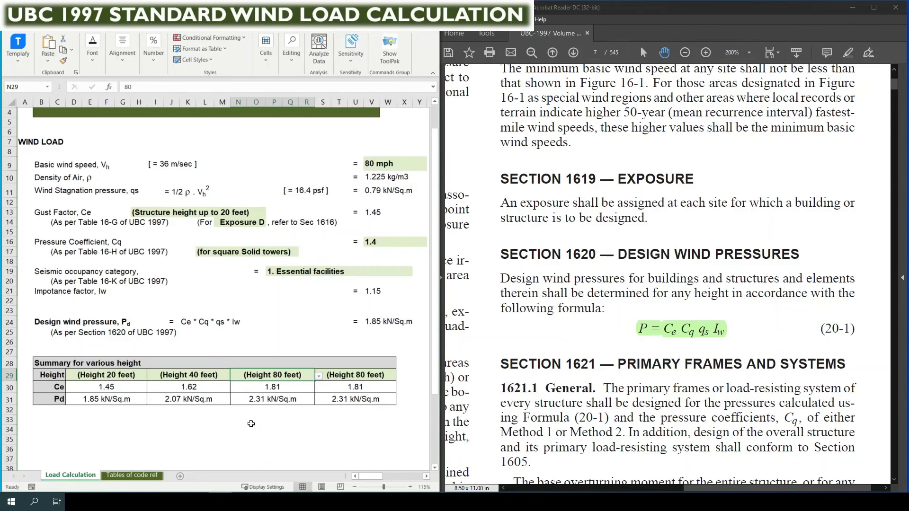
- Set the last column to 400 feet, giving Ce 2.34 and Pd 2.98 kN/Sq.m
{"action": "left_click", "coordinate": [379, 374]}
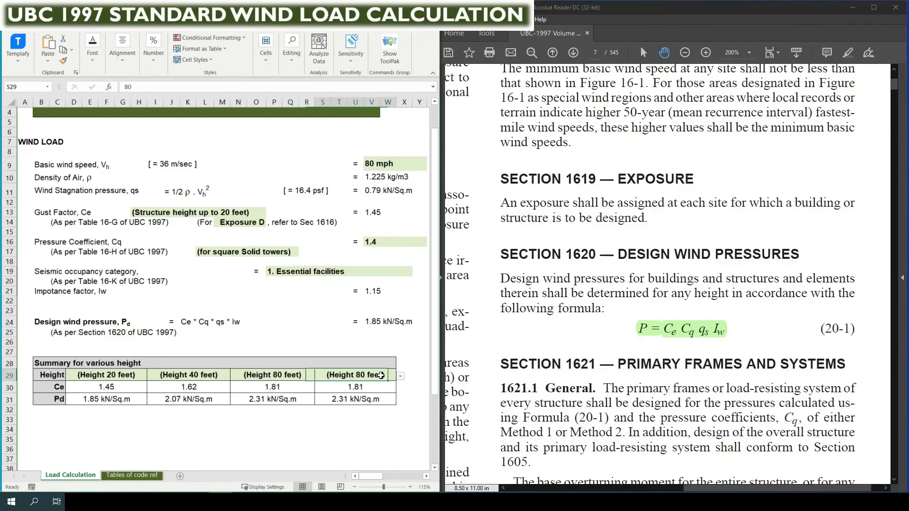
{"action": "left_click", "coordinate": [400, 377]}
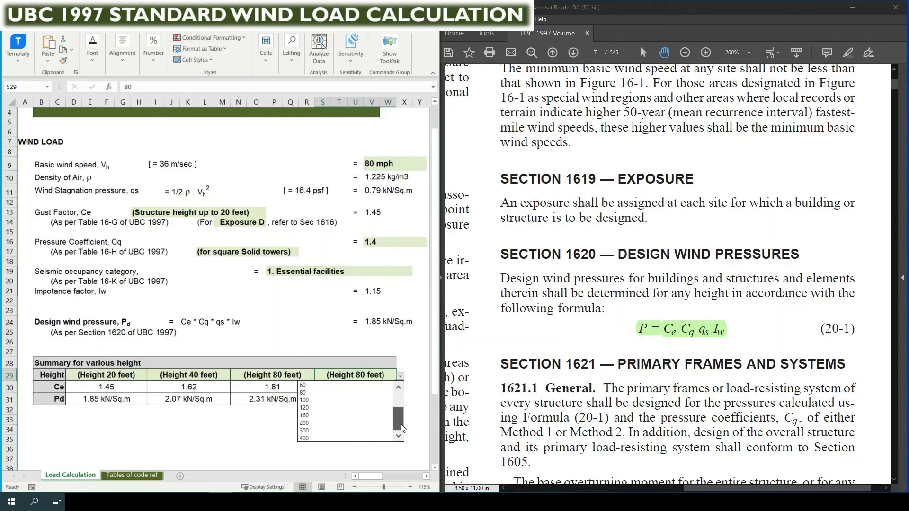
{"action": "left_click", "coordinate": [330, 437]}
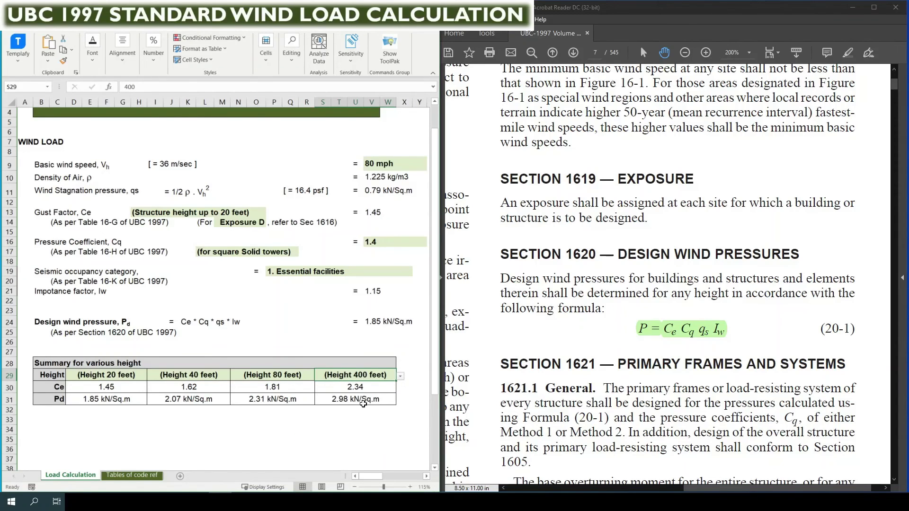
{"action": "left_click", "coordinate": [344, 413]}
{"action": "left_click", "coordinate": [60, 403]}
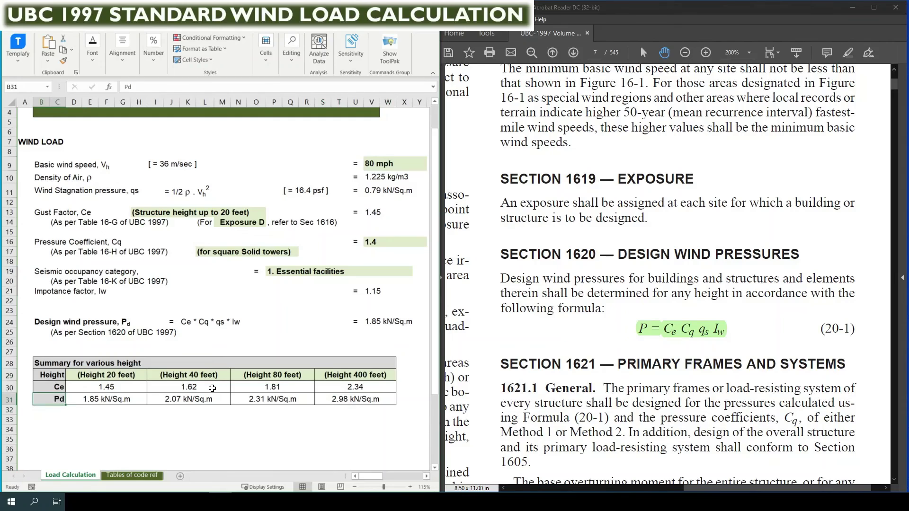
{"action": "left_click", "coordinate": [204, 428]}
{"action": "left_click", "coordinate": [167, 439]}
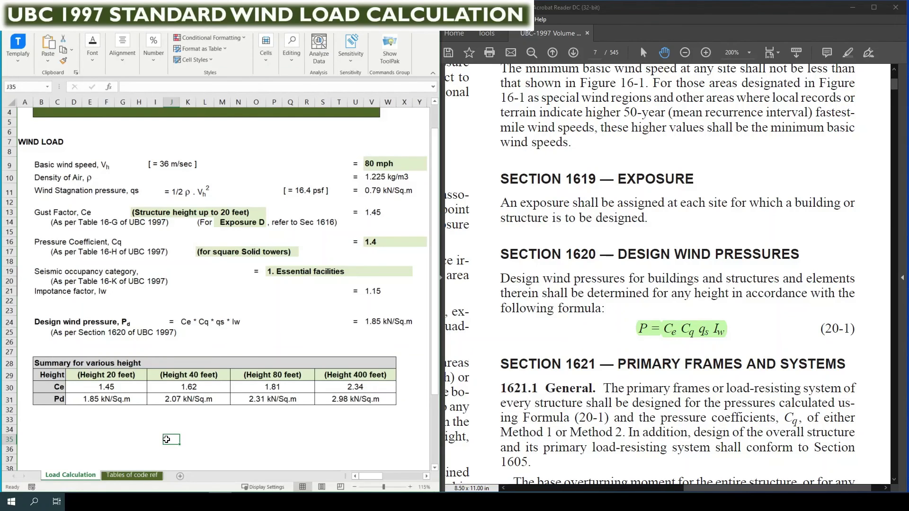
{"action": "scroll", "coordinate": [167, 439], "scroll_direction": "up", "scroll_amount": 1}
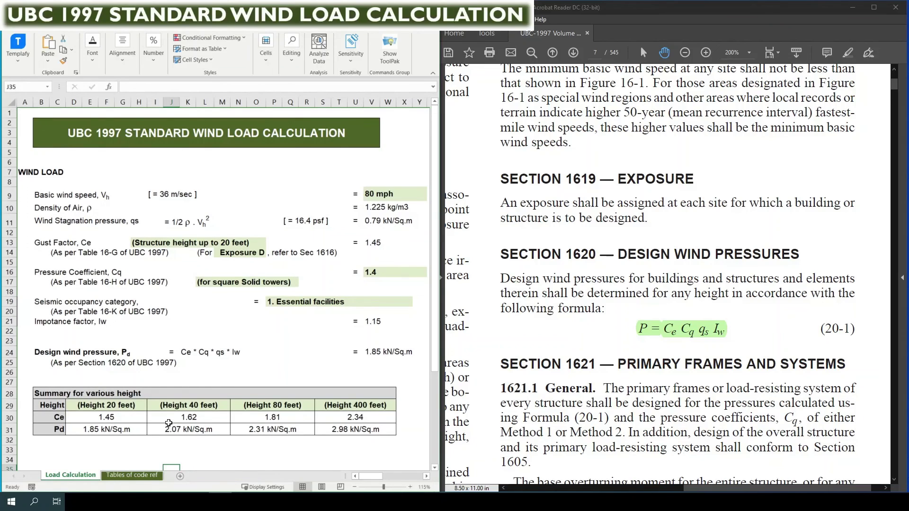
{"action": "left_click", "coordinate": [237, 329]}
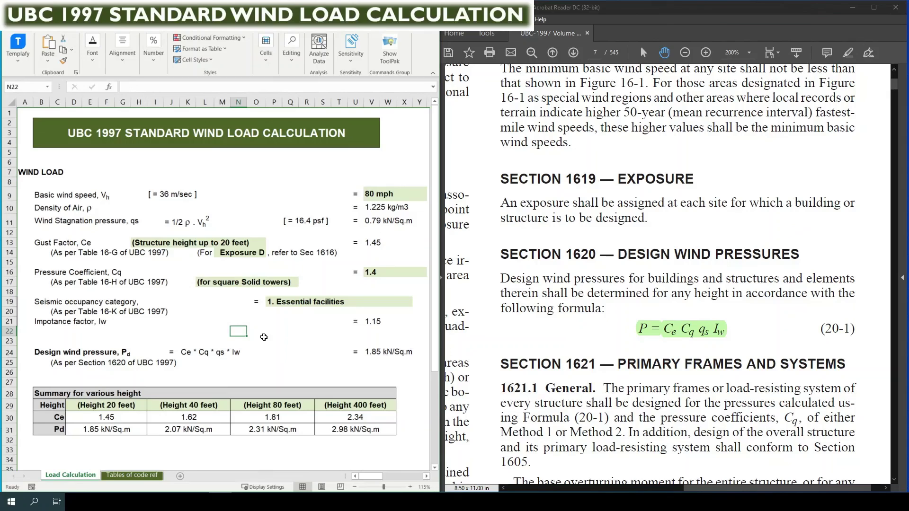
{"action": "key", "text": "alt+Tab"}
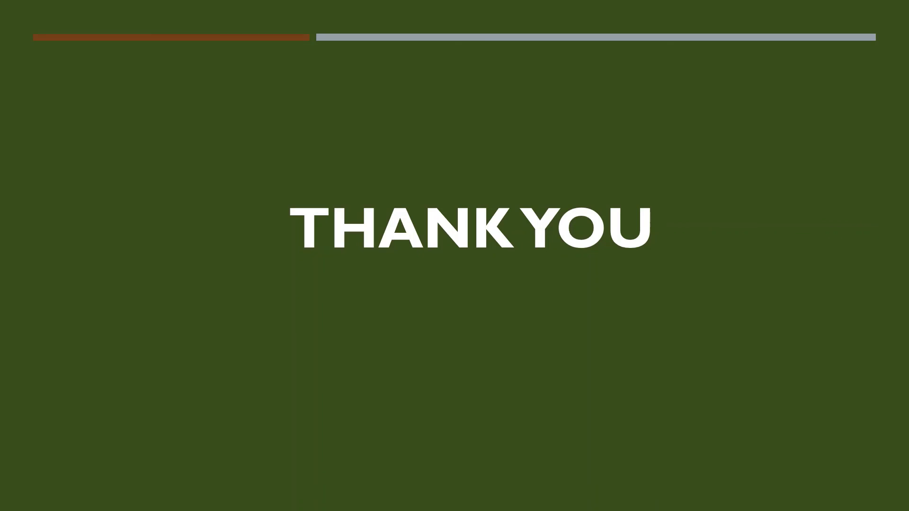